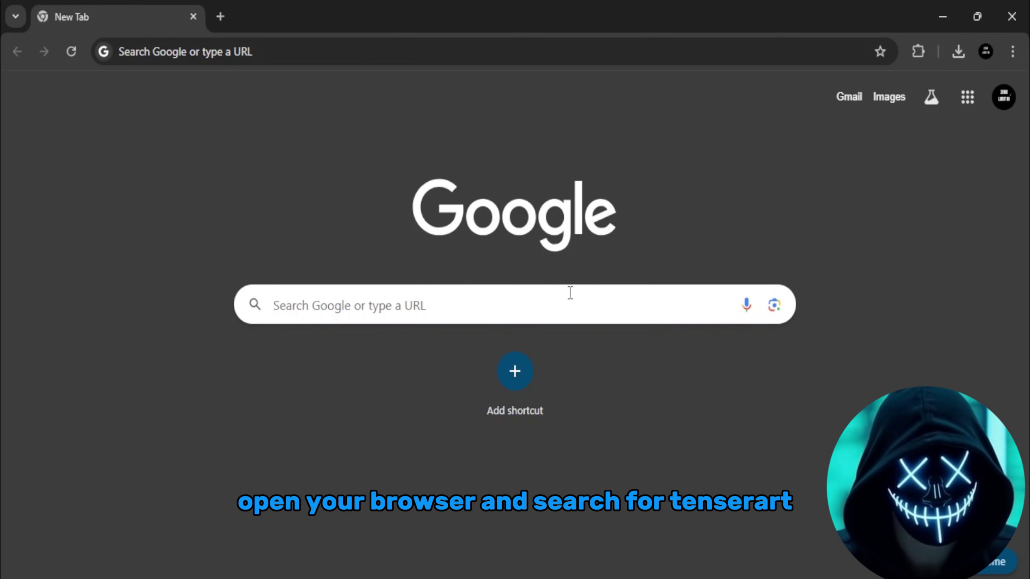
# Search Google for 'tensor art'
pyautogui.click(469, 300)
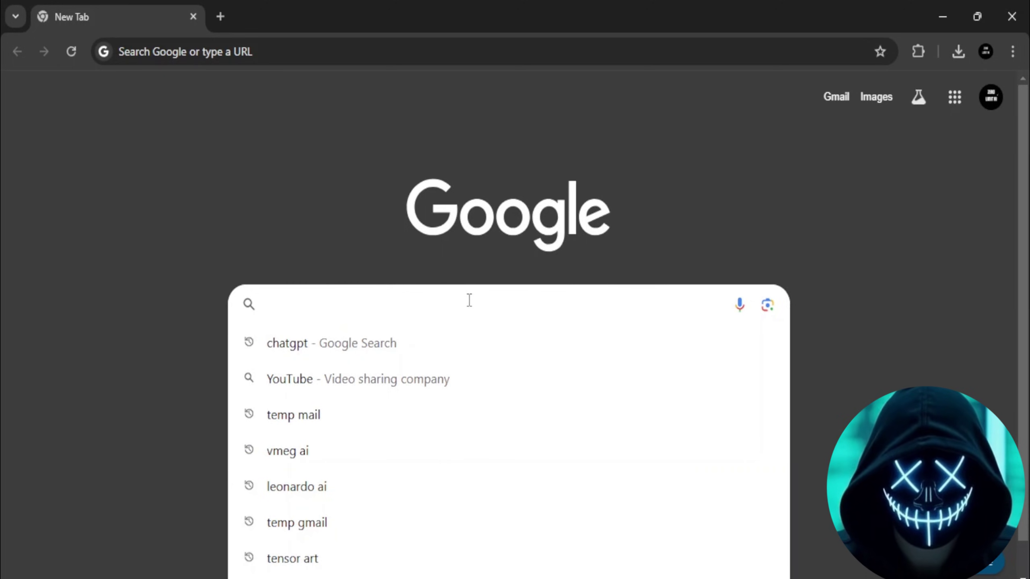
pyautogui.write('tensor art')
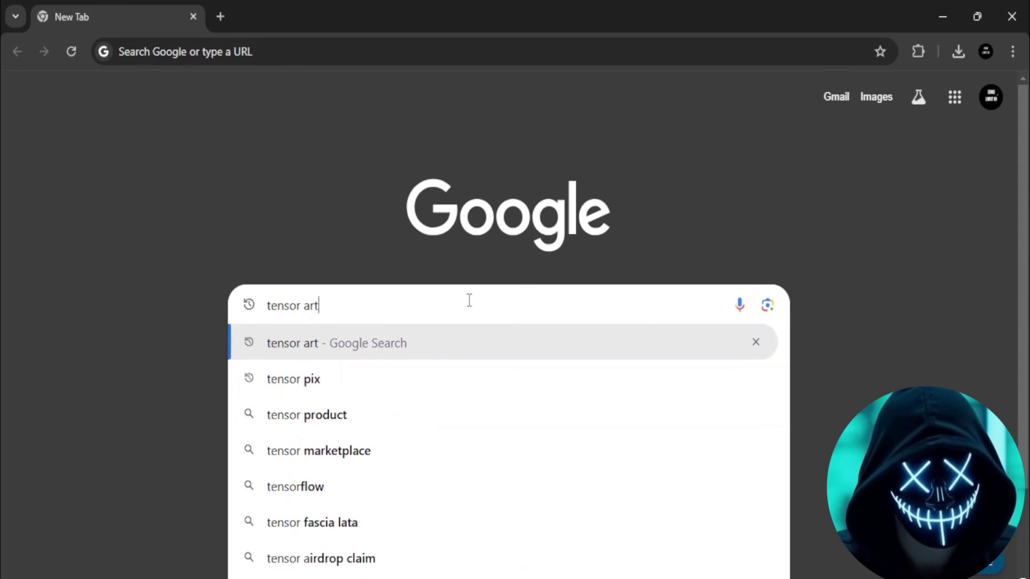
pyautogui.press('Return')
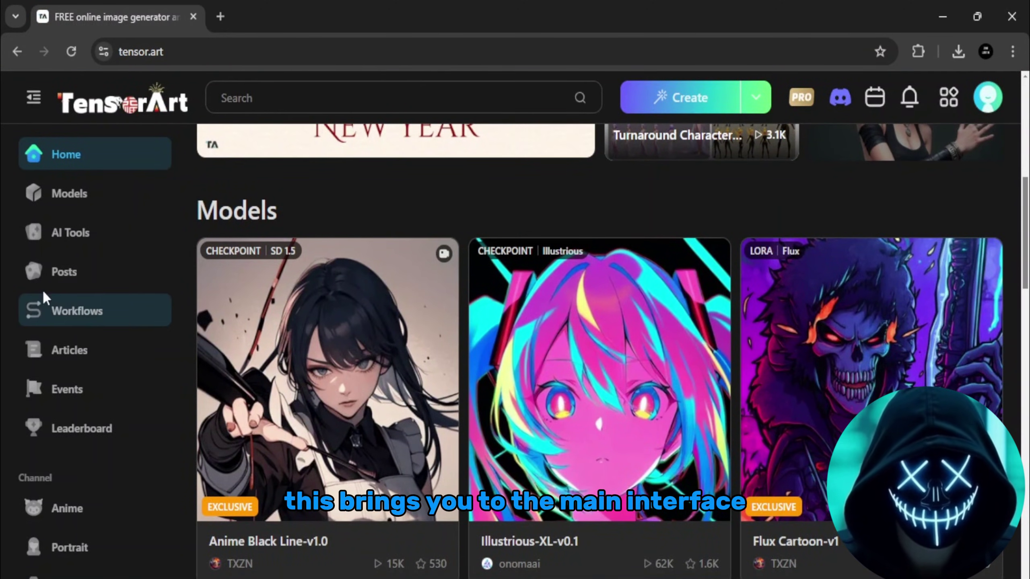
pyautogui.scroll(2, 395, 433)
pyautogui.scroll(3, 460, 437)
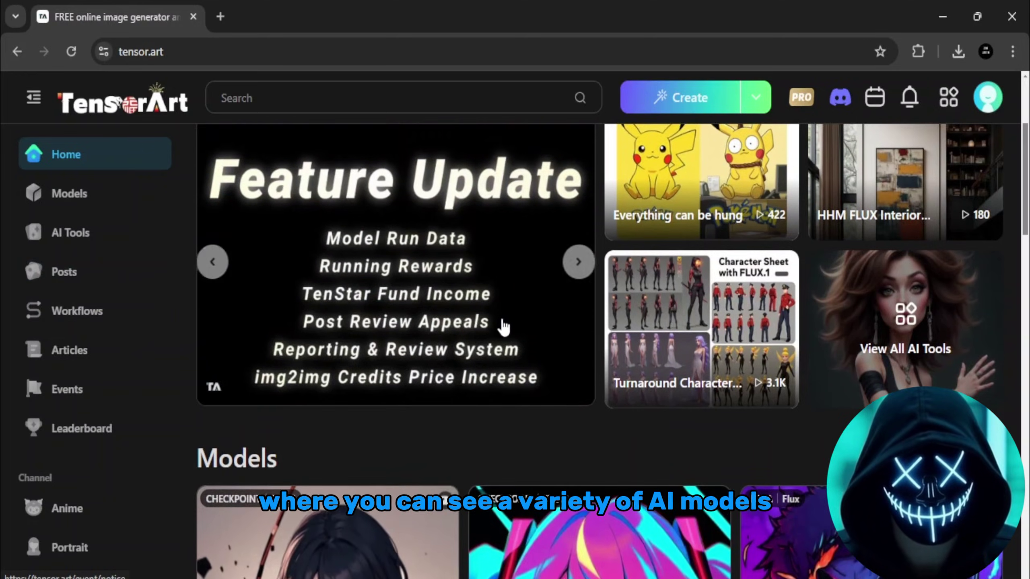
pyautogui.scroll(2, 501, 327)
pyautogui.scroll(-1, 602, 462)
pyautogui.scroll(-3, 602, 461)
pyautogui.scroll(-3, 563, 451)
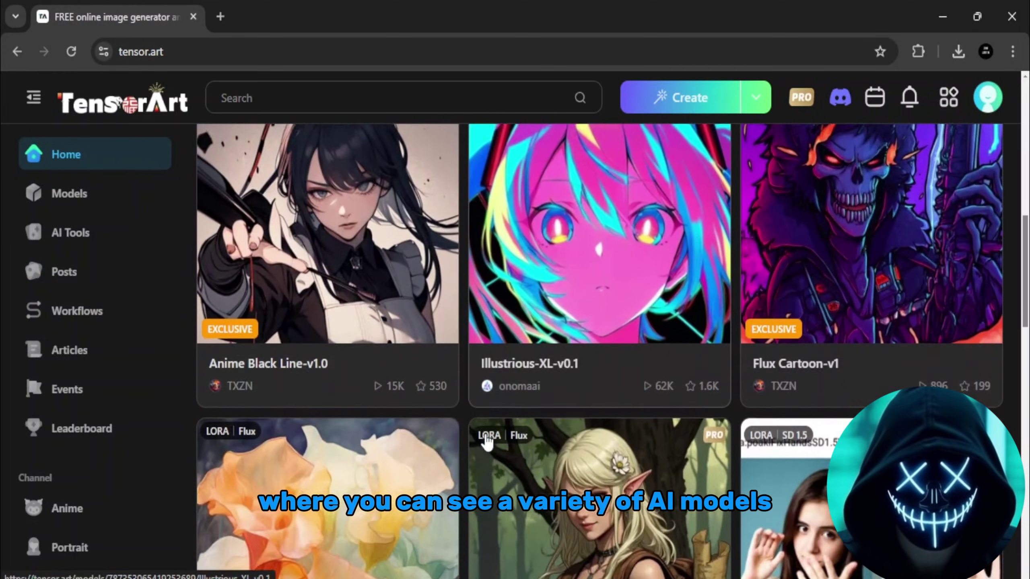
pyautogui.scroll(-3, 523, 443)
pyautogui.scroll(1, 487, 440)
pyautogui.scroll(4, 486, 440)
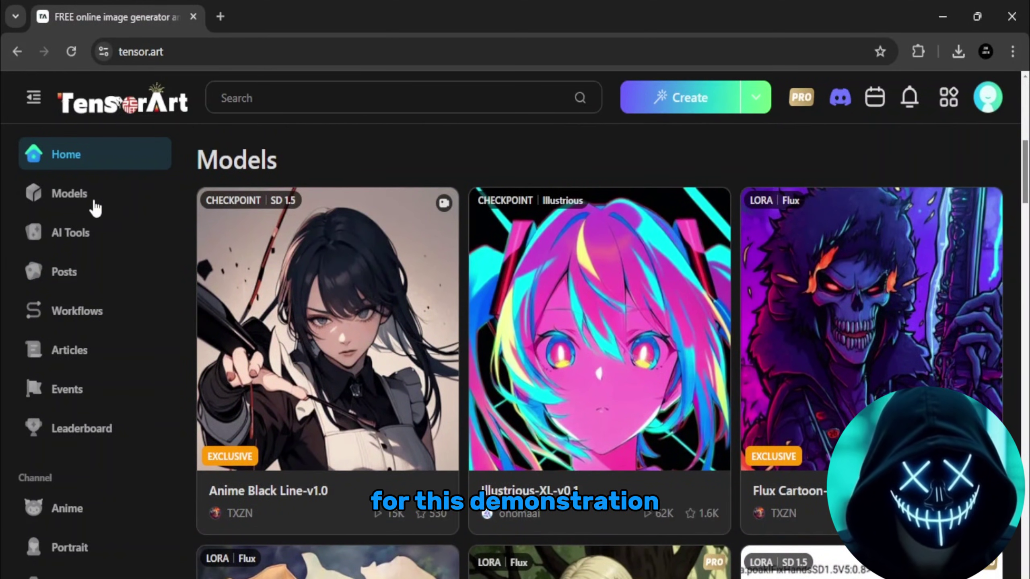
# From the Models page, run the Flux+Pony Real F1D alpha model in the generation workspace
pyautogui.click(94, 205)
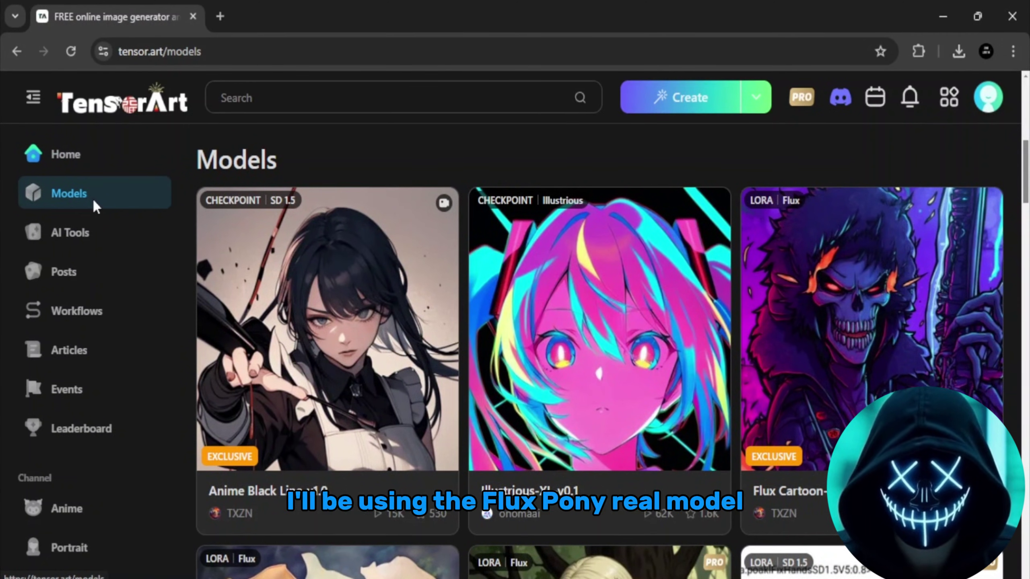
pyautogui.scroll(-2, 600, 477)
pyautogui.scroll(-2, 600, 476)
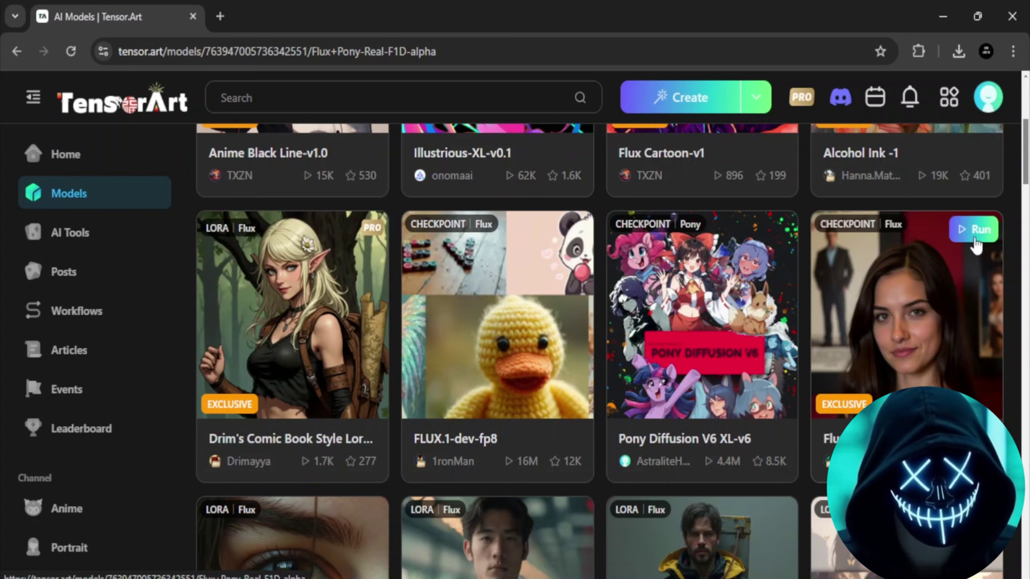
pyautogui.scroll(-3, 433, 389)
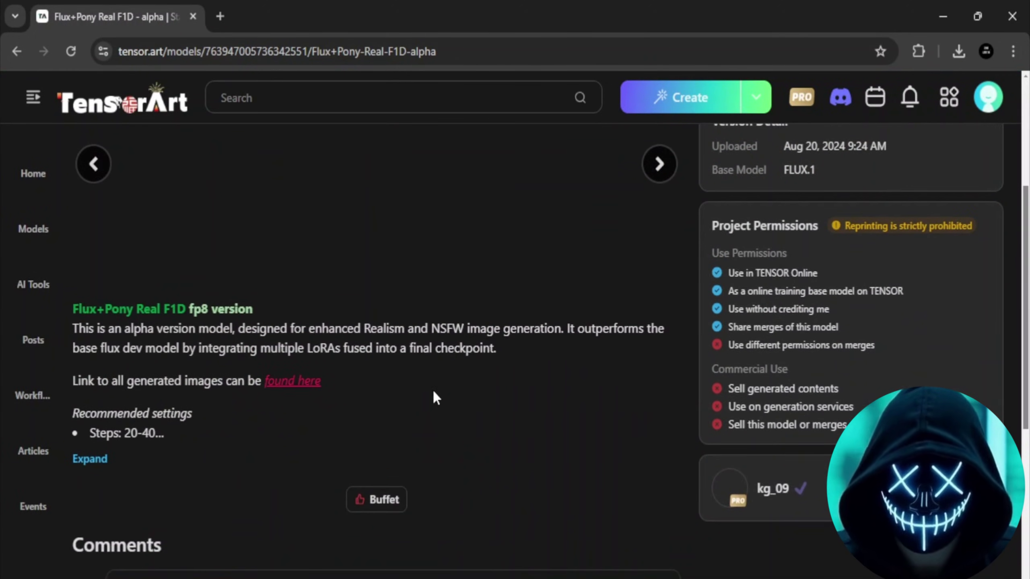
pyautogui.scroll(3, 433, 388)
pyautogui.click(739, 299)
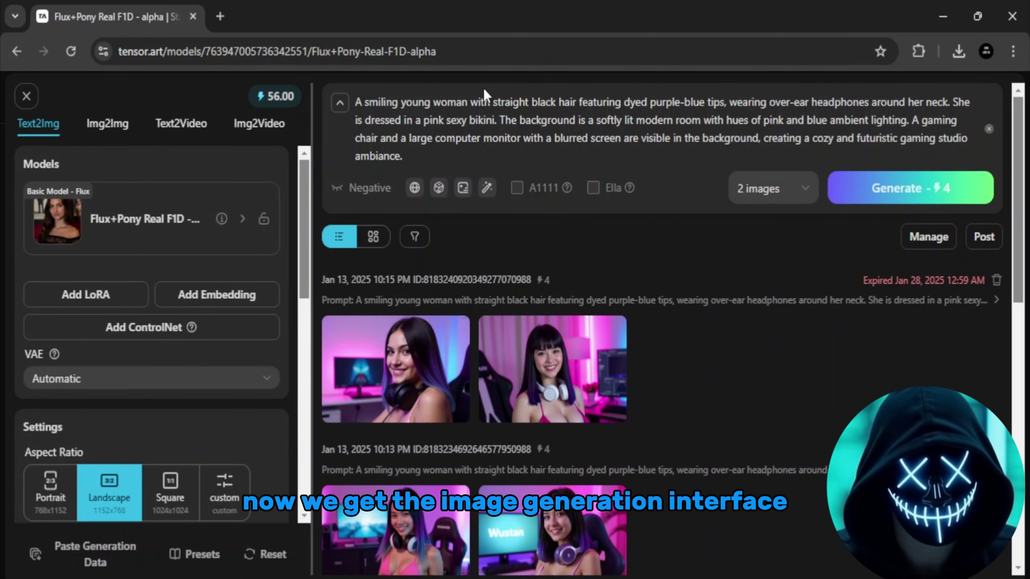
pyautogui.scroll(-1, 478, 153)
# Replace the old prompt with the purple-hair selfie prompt, generate, and enlarge the second result
pyautogui.hotkey('ctrl', 'a')
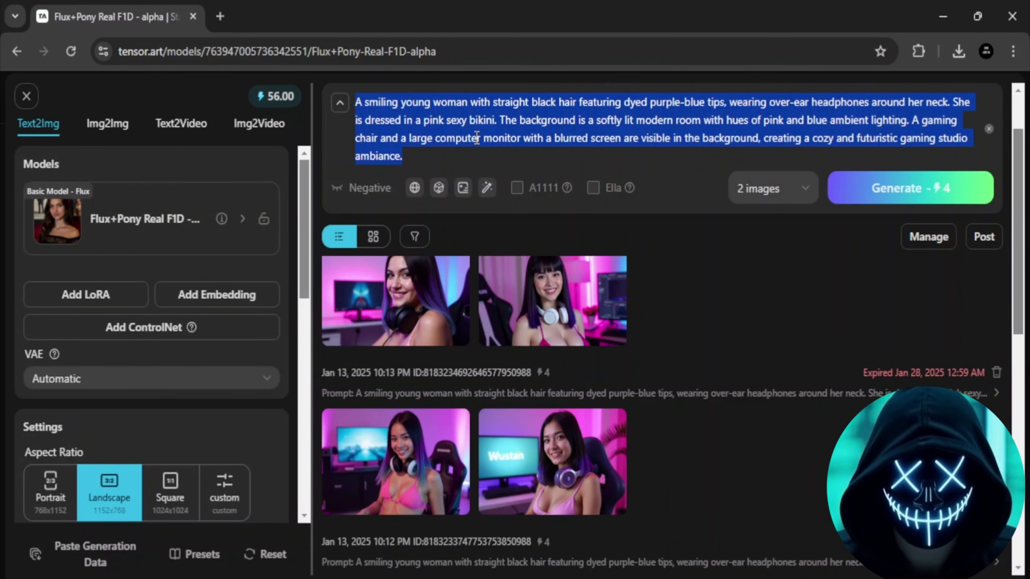
pyautogui.press('BackSpace')
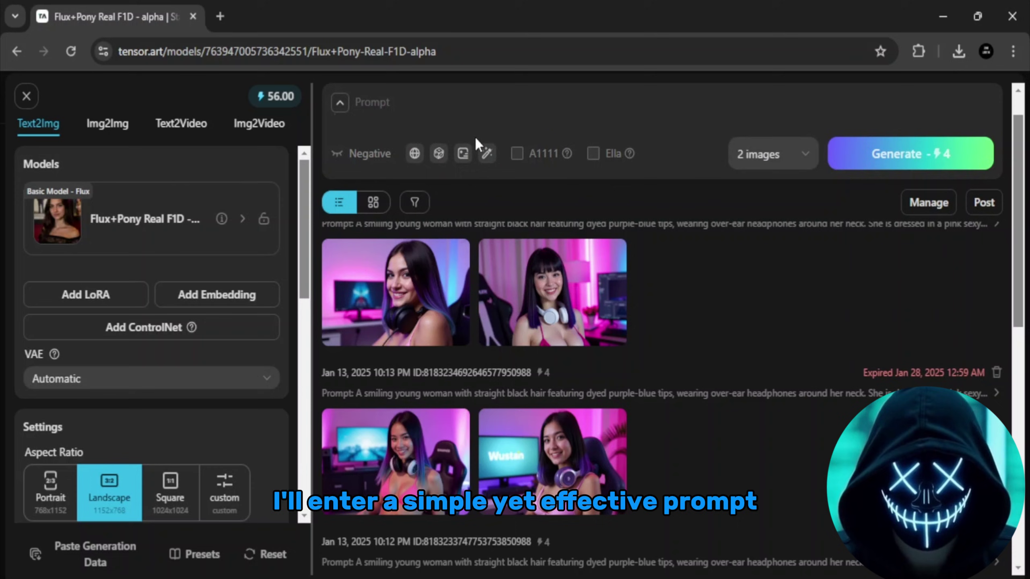
pyautogui.write('V')
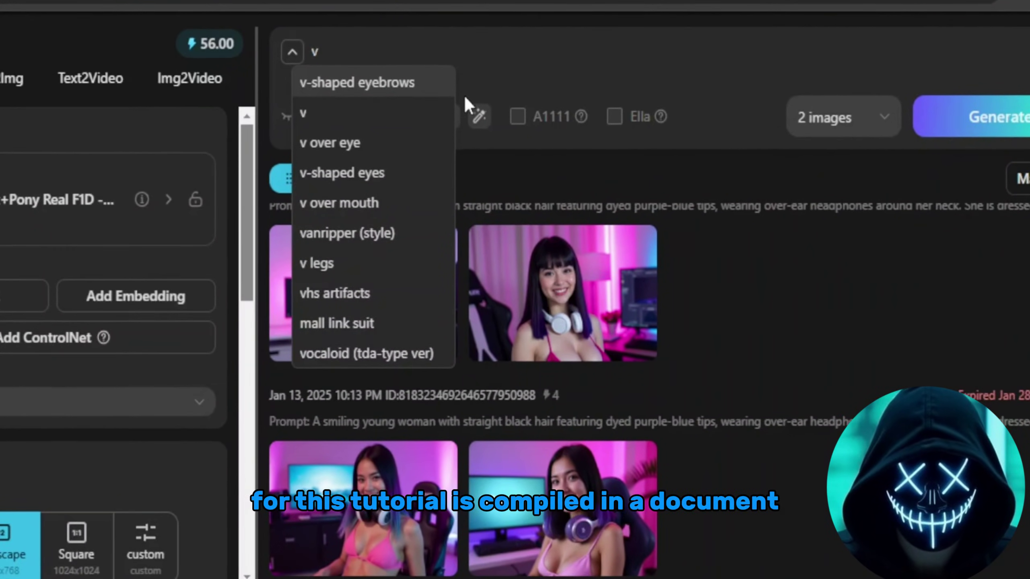
pyautogui.press('BackSpace')
pyautogui.write('a')
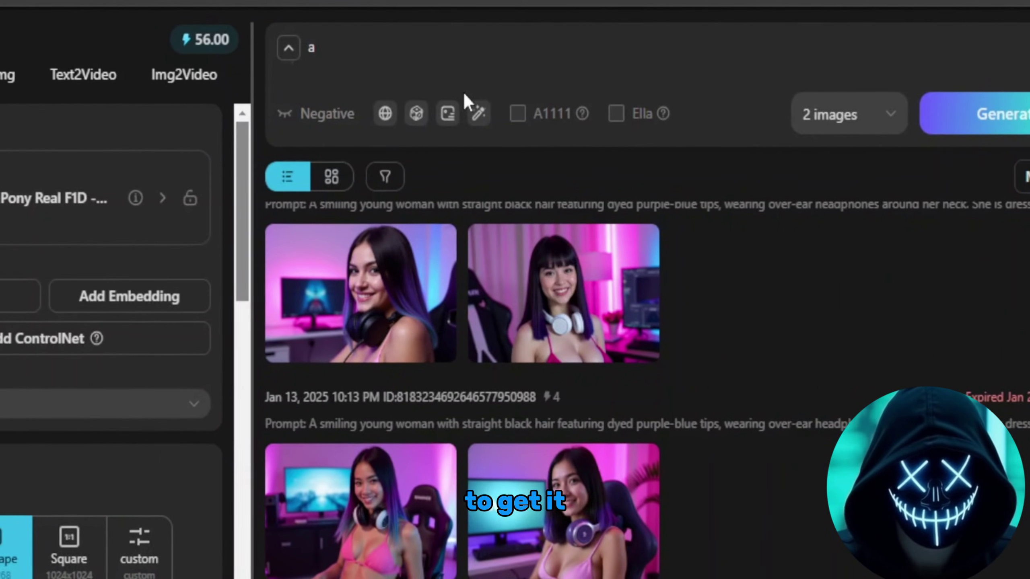
pyautogui.write(' young woman')
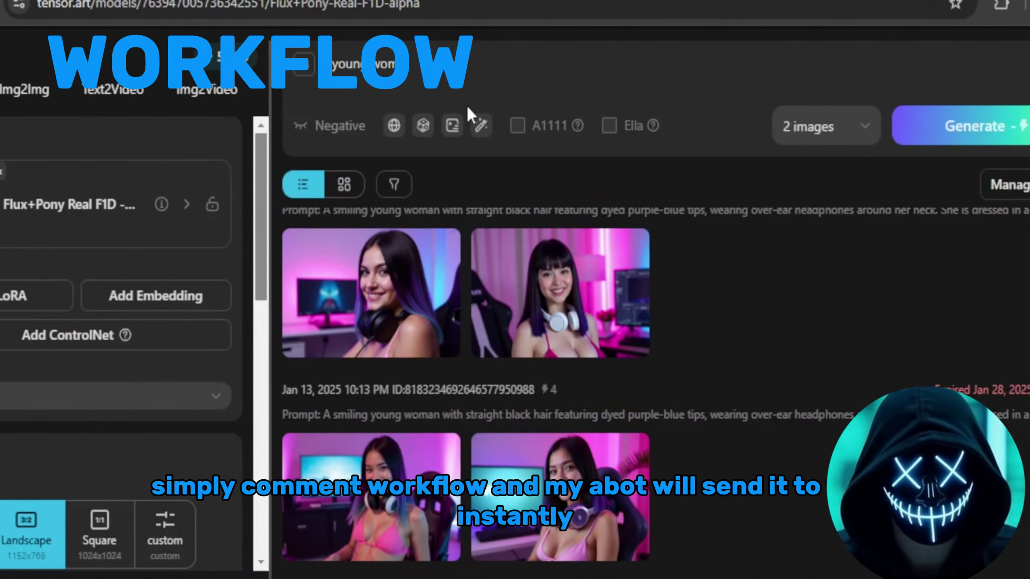
pyautogui.write(' w')
pyautogui.write('ith  purple hair taking a selfie in her room')
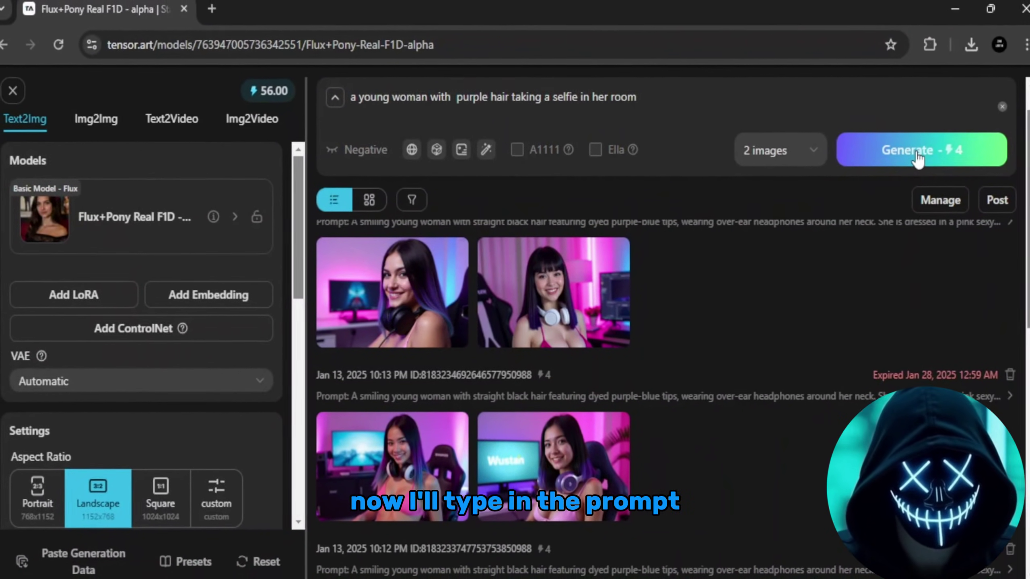
pyautogui.click(926, 155)
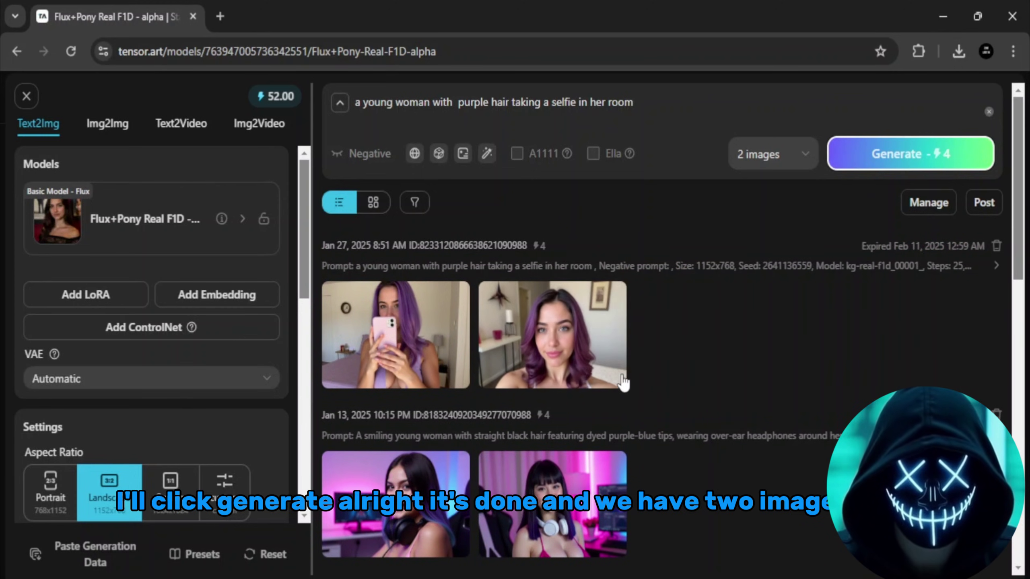
pyautogui.moveTo(552, 335)
pyautogui.click(552, 347)
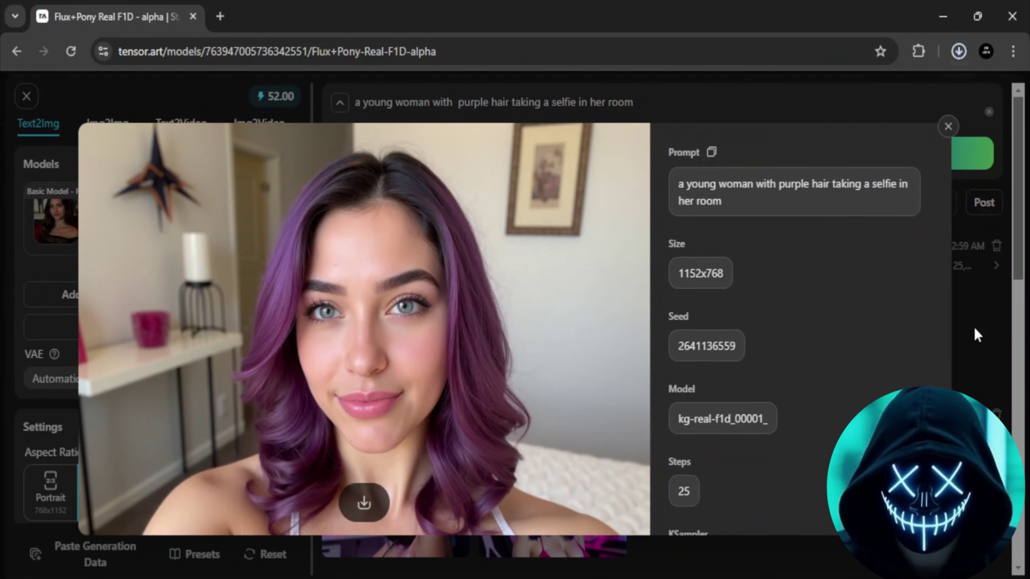
# Close the image viewer and search Google for 'kling ai' in a new tab
pyautogui.click(974, 327)
pyautogui.click(220, 15)
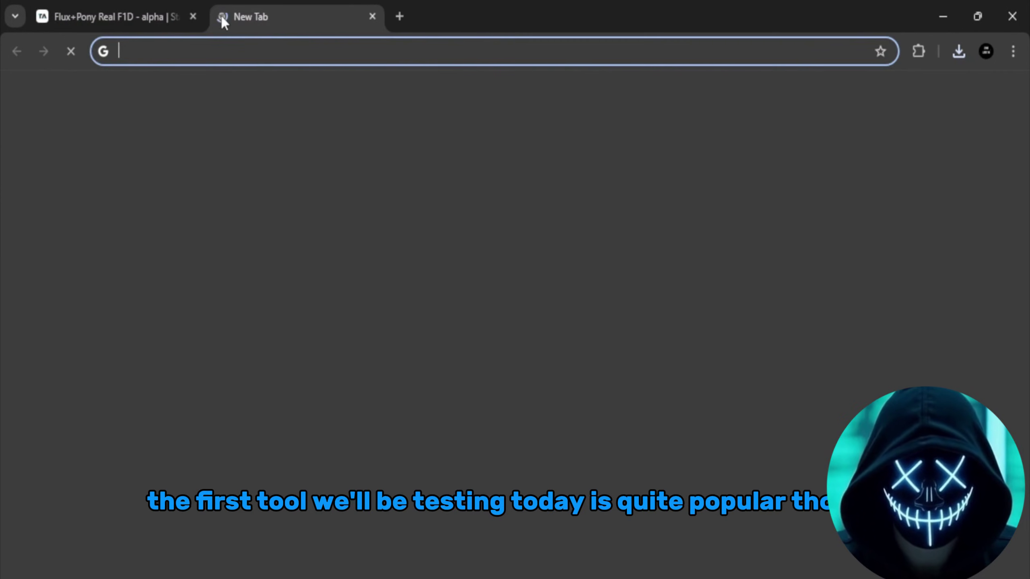
pyautogui.click(422, 297)
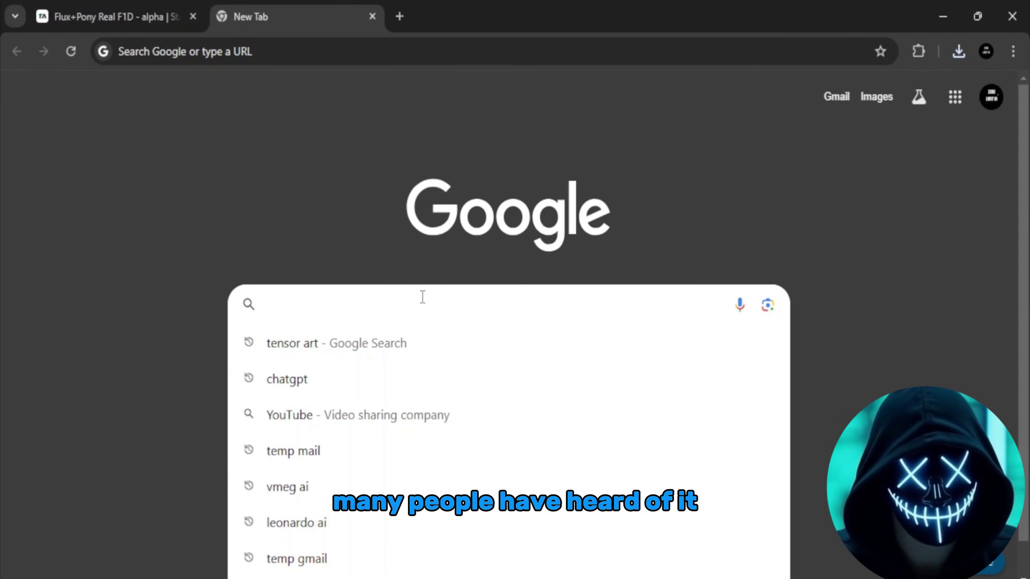
pyautogui.write('kling ai')
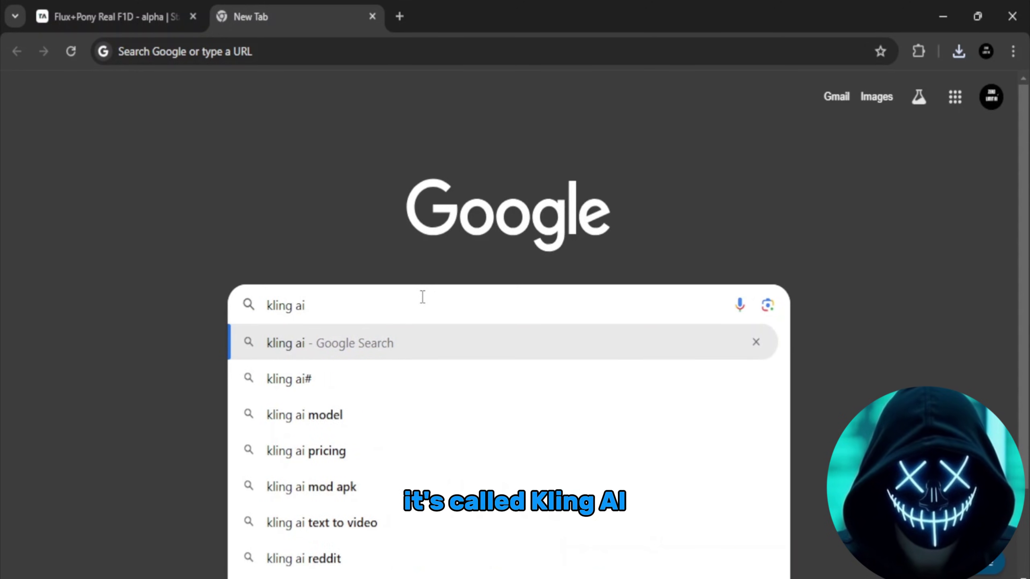
pyautogui.press('Return')
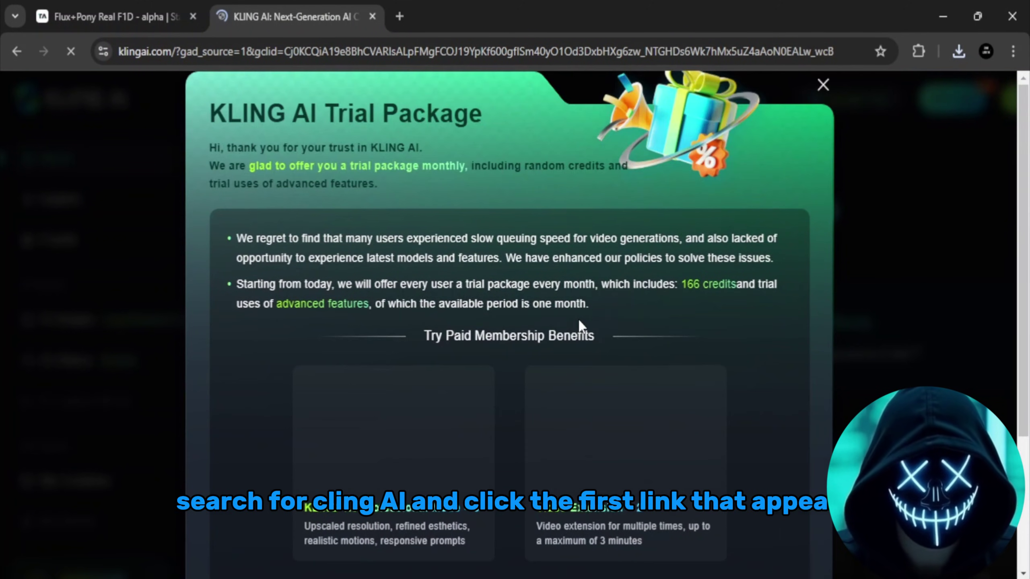
pyautogui.scroll(-3, 578, 318)
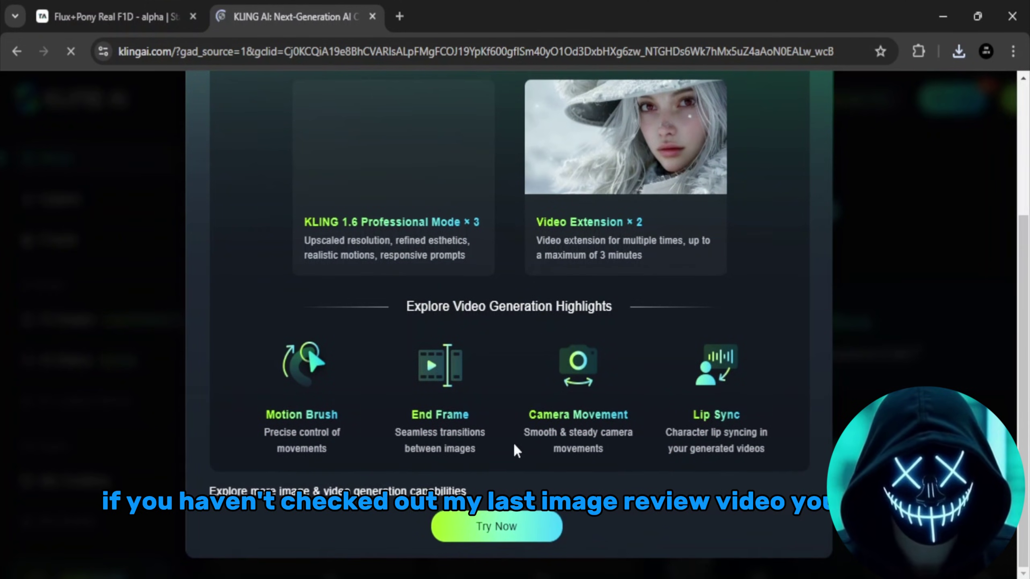
pyautogui.scroll(3, 512, 250)
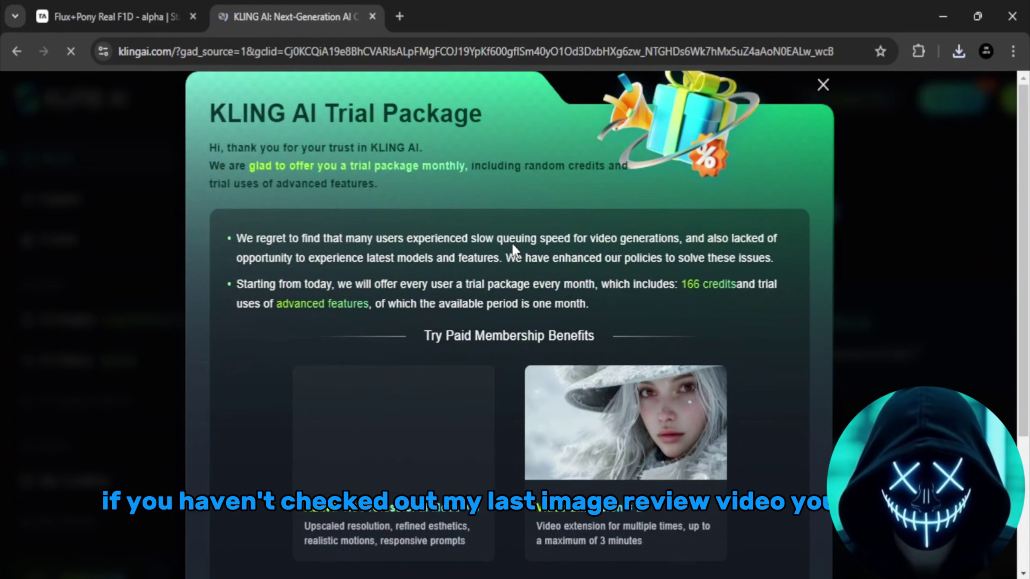
# Dismiss the Kling AI trial and sign-in popups and enter the AI Videos tools
pyautogui.click(906, 107)
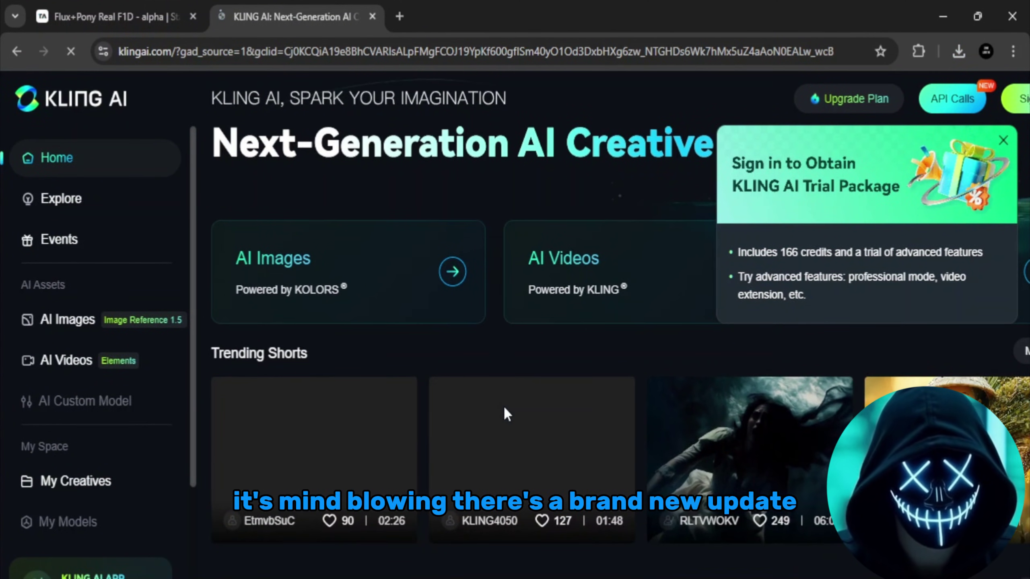
pyautogui.scroll(-3, 504, 414)
pyautogui.scroll(-2, 506, 415)
pyautogui.scroll(4, 505, 416)
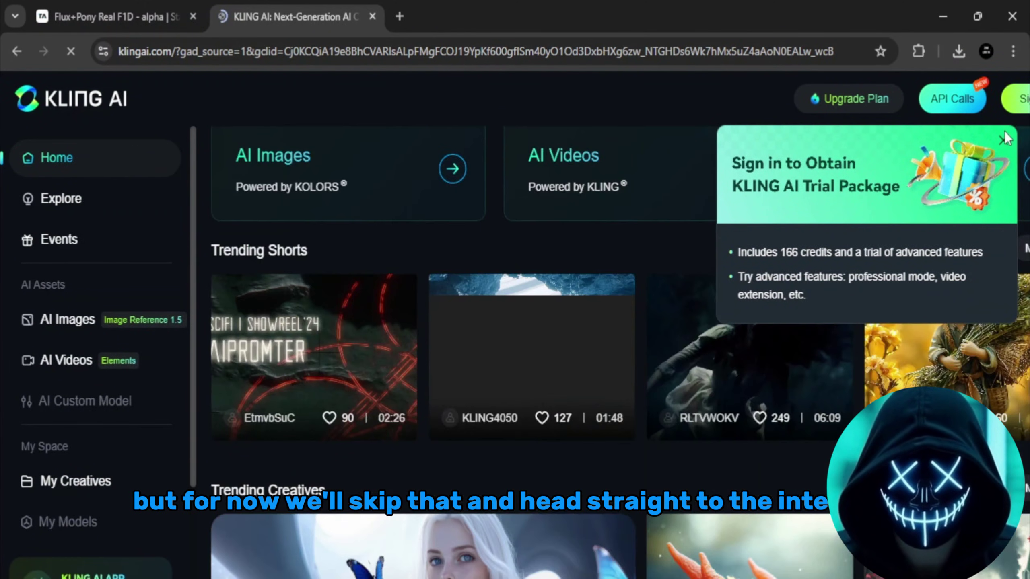
pyautogui.click(1006, 142)
pyautogui.scroll(1, 660, 281)
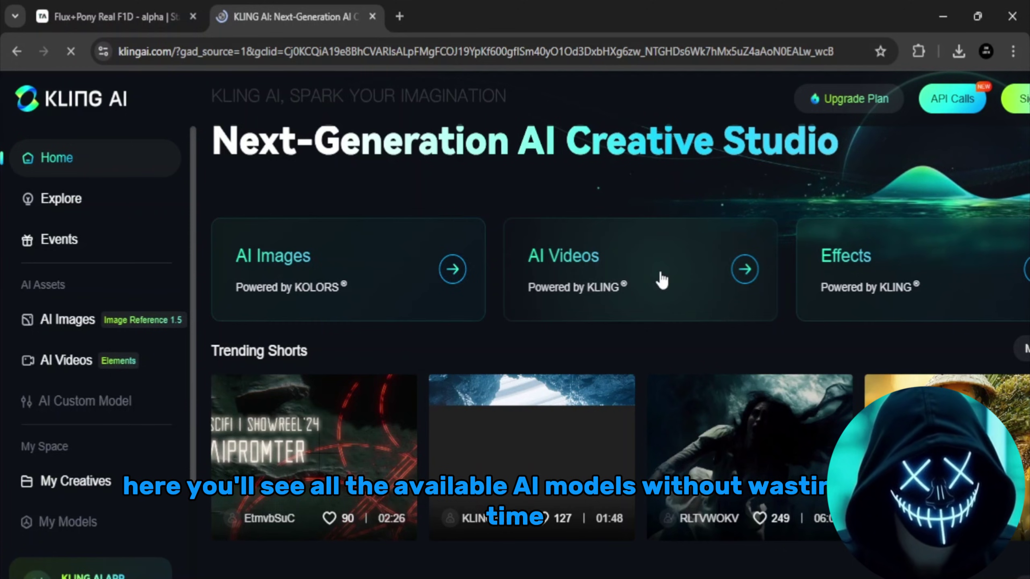
pyautogui.click(660, 279)
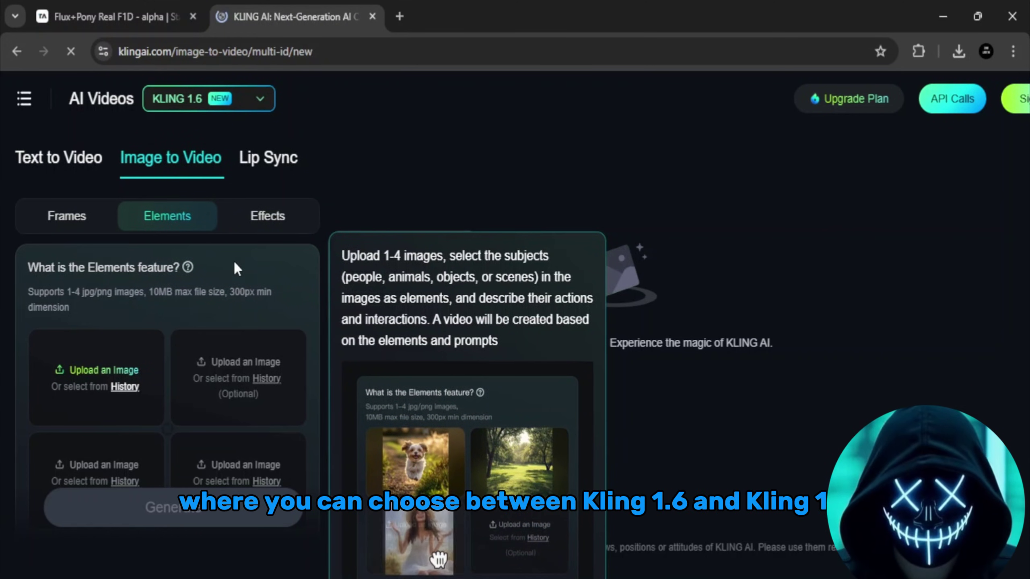
# Upload the purple-haired portrait as the Elements reference image and begin the motion prompt
pyautogui.click(79, 354)
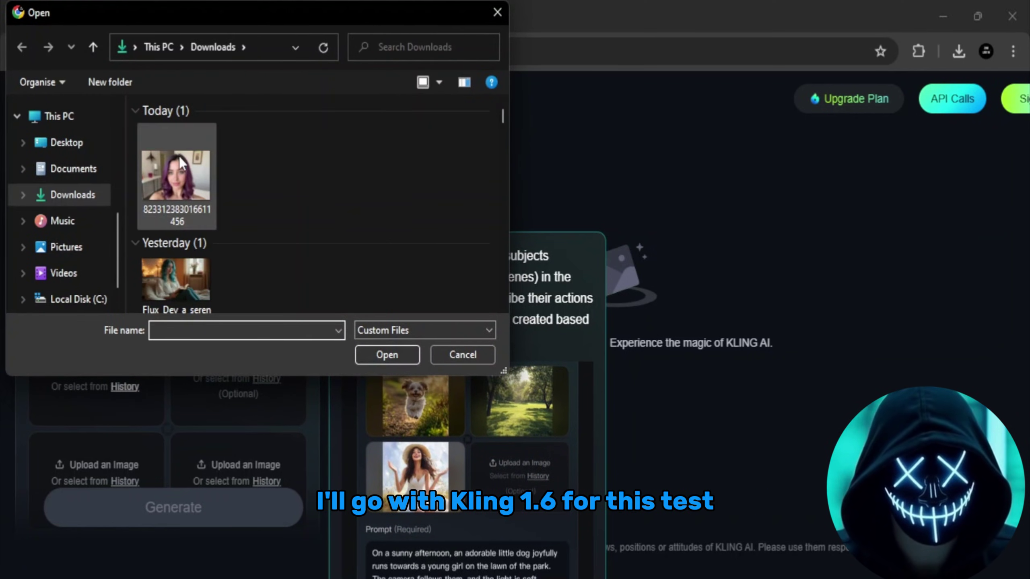
pyautogui.doubleClick(179, 157)
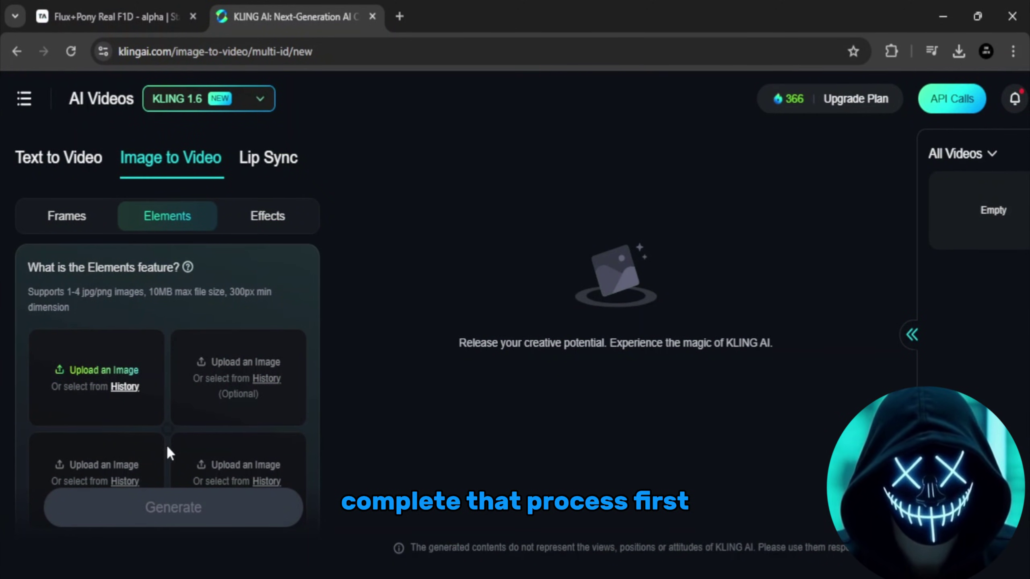
pyautogui.click(89, 363)
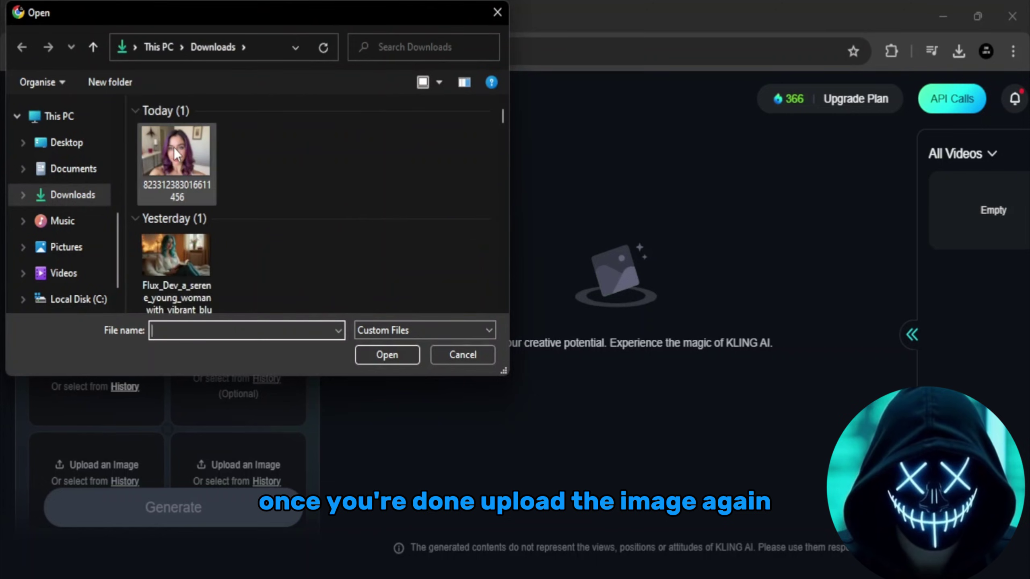
pyautogui.doubleClick(175, 147)
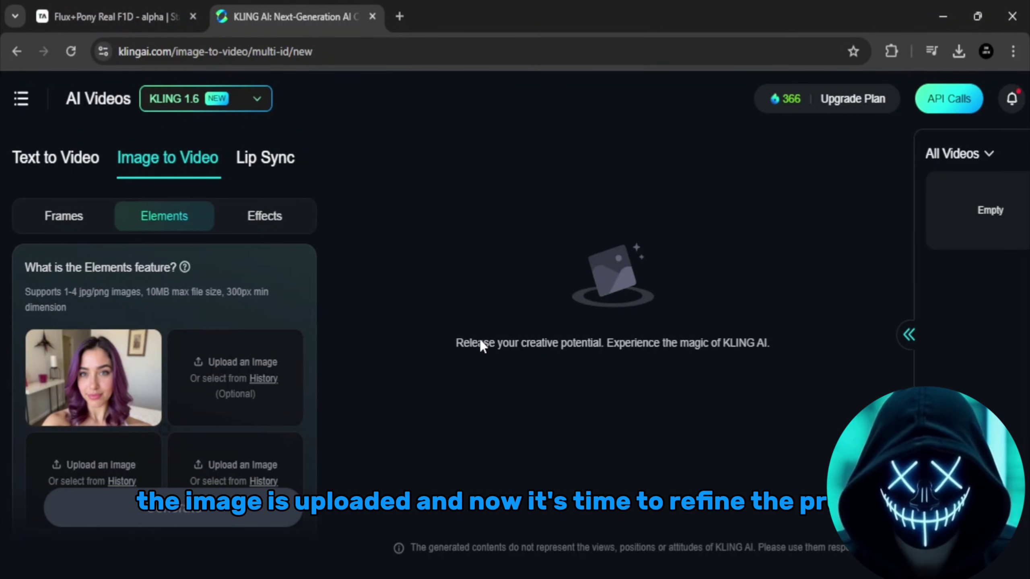
pyautogui.scroll(-6, 212, 422)
pyautogui.scroll(2, 213, 422)
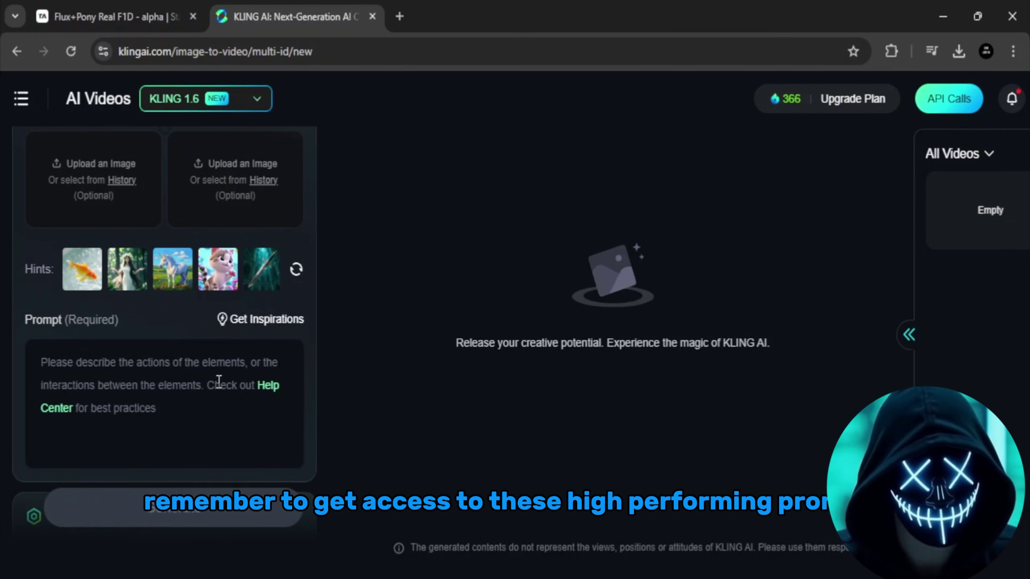
pyautogui.click(218, 382)
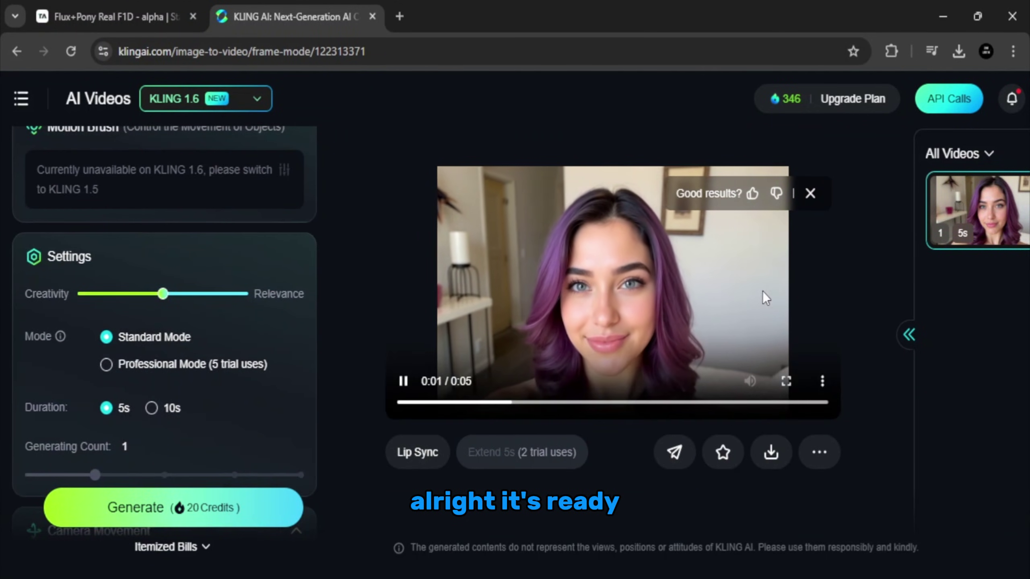
pyautogui.click(786, 379)
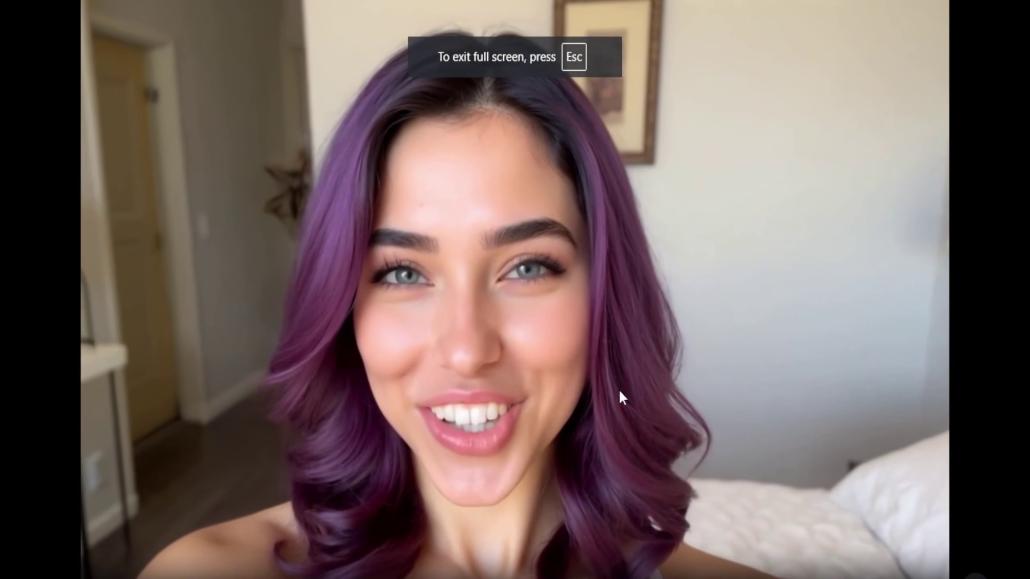
pyautogui.press('Escape')
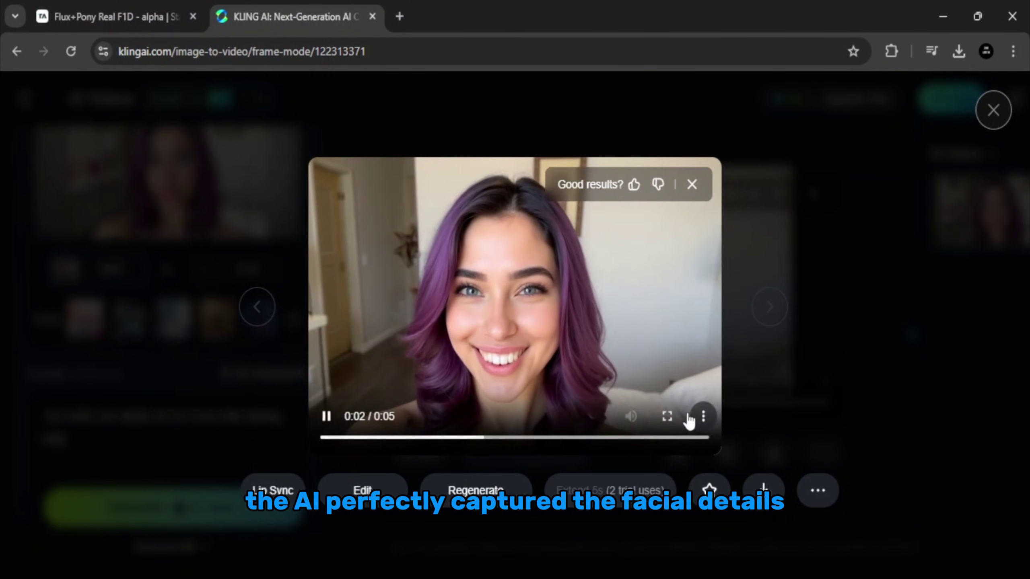
pyautogui.click(667, 416)
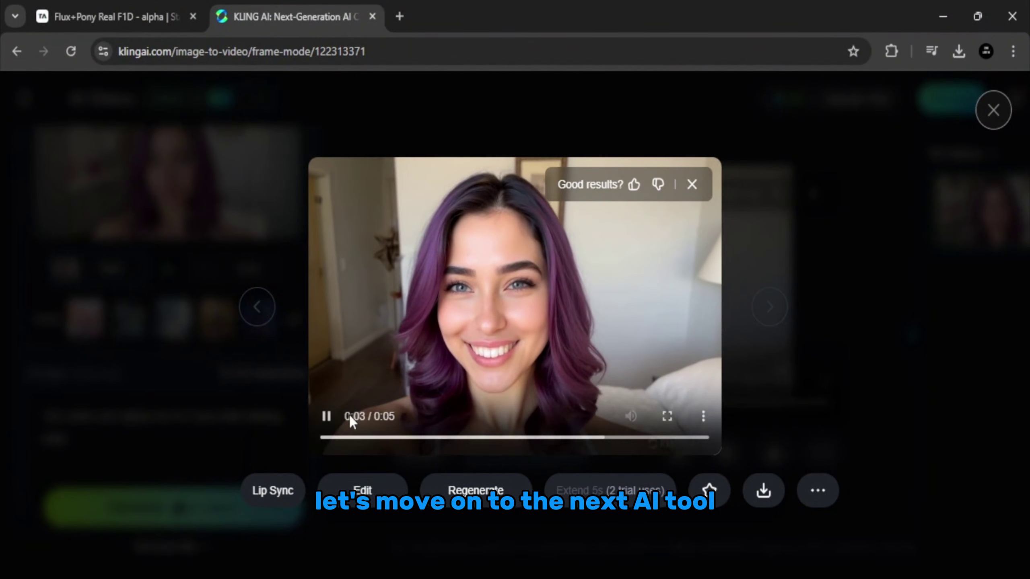
# Close the video viewer and search Google for 'hailuo ai' in a new tab
pyautogui.click(992, 112)
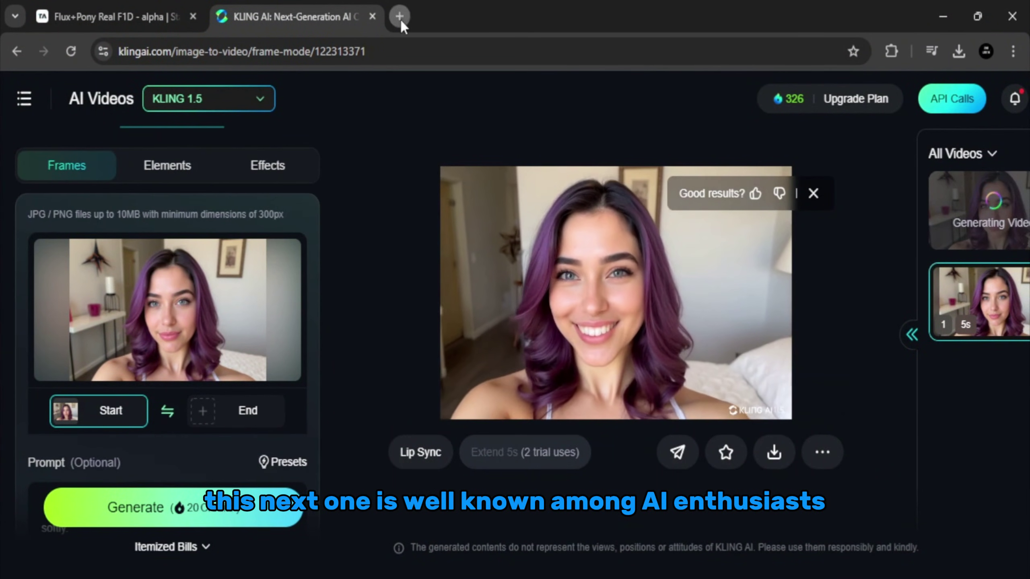
pyautogui.click(400, 17)
pyautogui.click(463, 317)
pyautogui.write('hail')
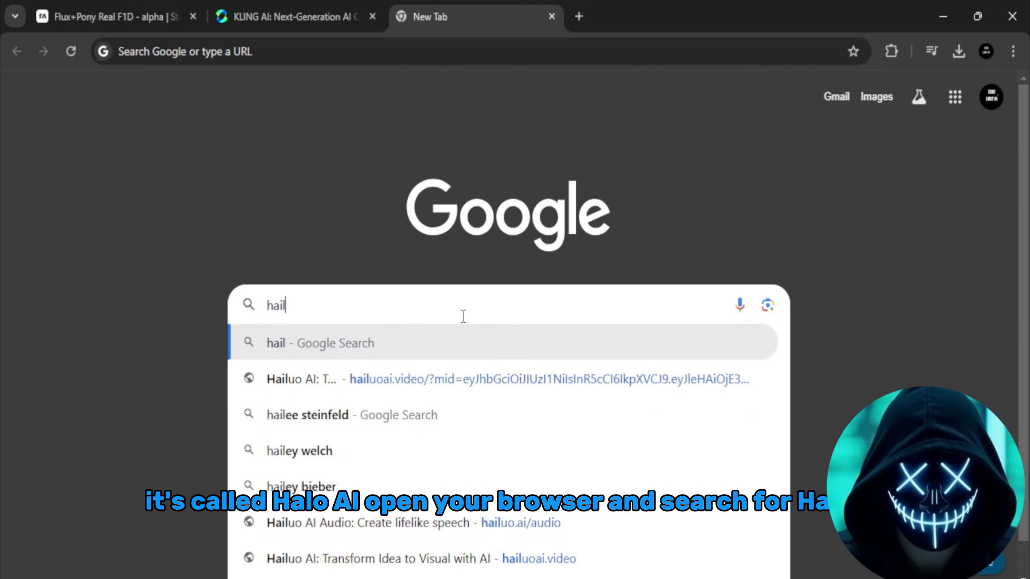
pyautogui.write('uo ai')
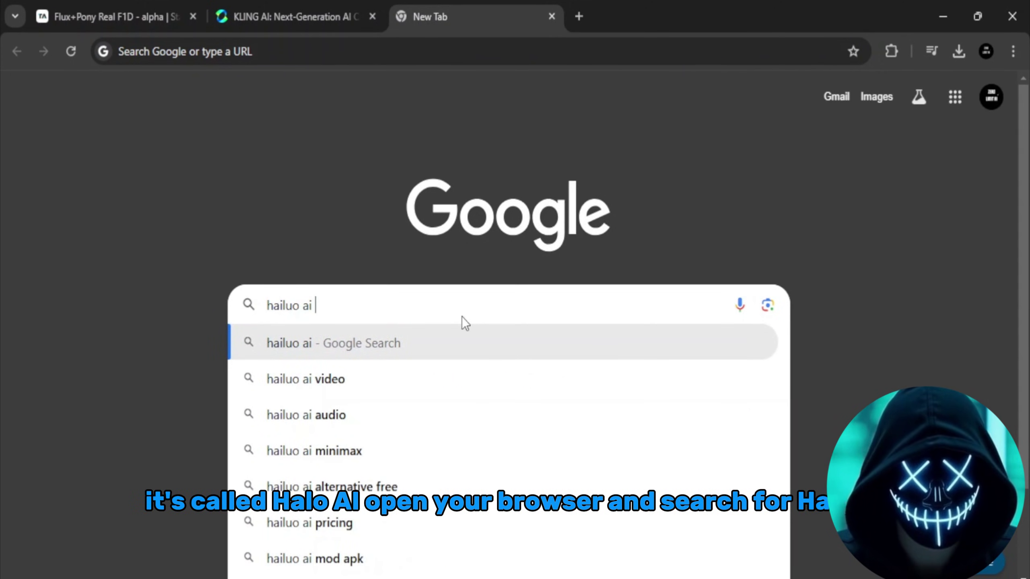
pyautogui.press('Return')
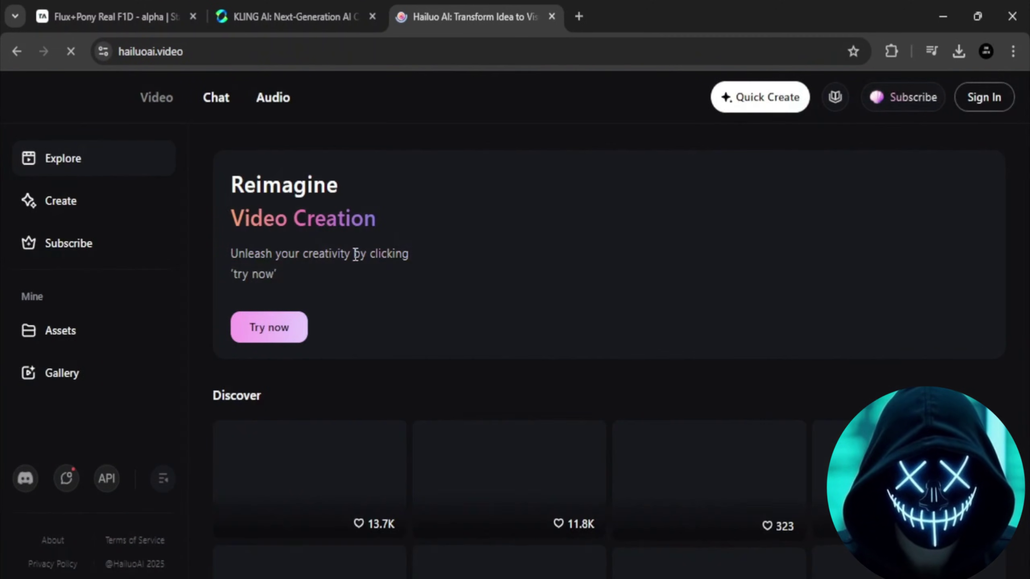
pyautogui.scroll(-1, 434, 424)
pyautogui.scroll(1, 435, 424)
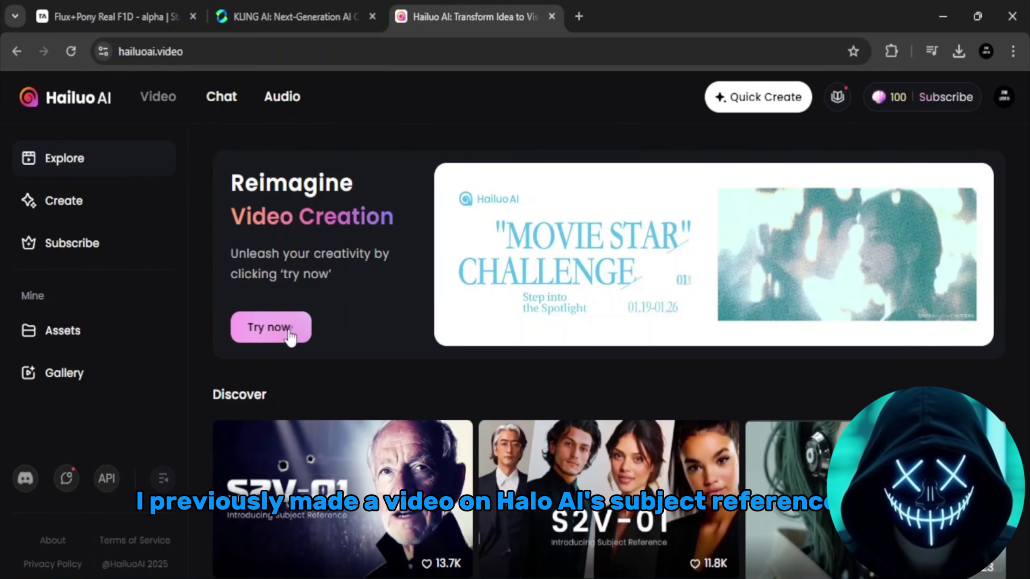
# Enter Hailuo AI's video creation page via Try now
pyautogui.click(288, 335)
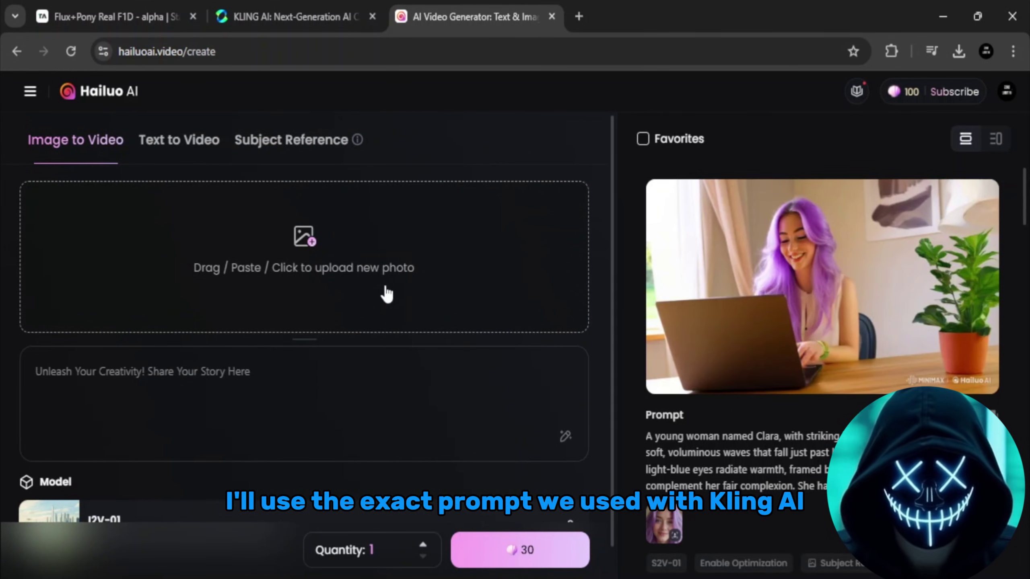
pyautogui.scroll(-1, 386, 294)
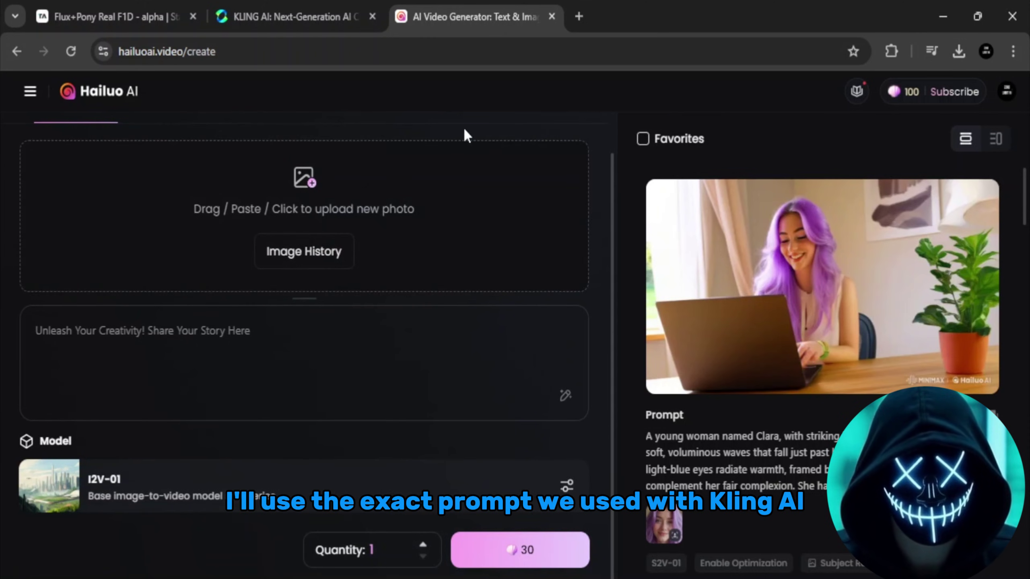
pyautogui.scroll(1, 350, 210)
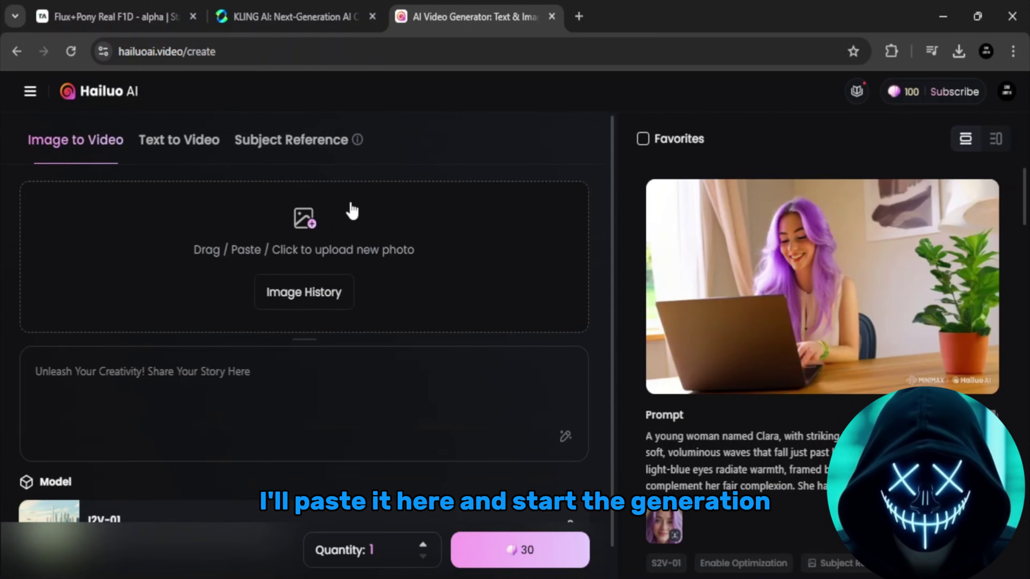
# Upload the purple-haired portrait and paste the Kling prompt into Hailuo's prompt field
pyautogui.click(301, 251)
pyautogui.doubleClick(172, 159)
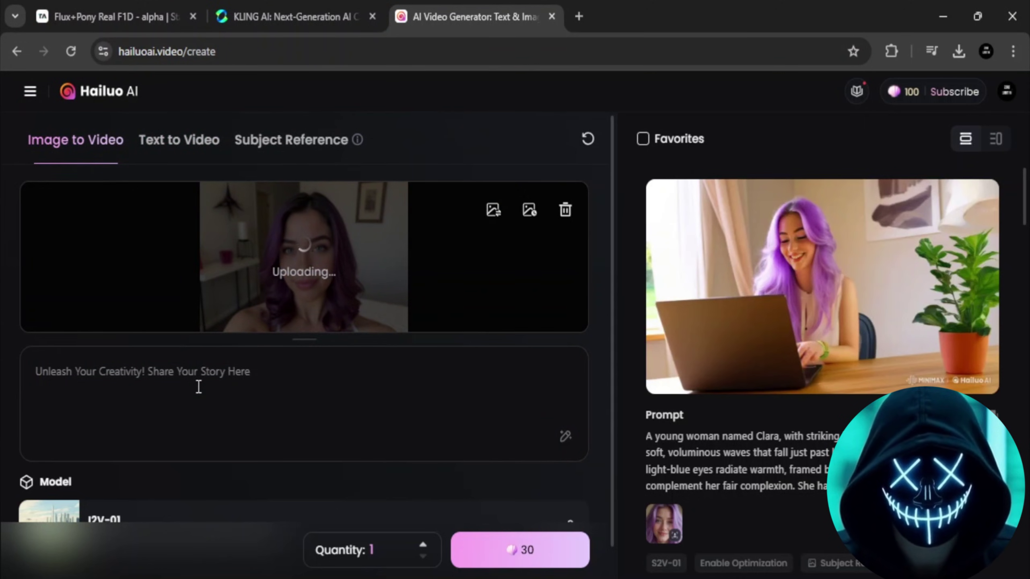
pyautogui.click(199, 387)
pyautogui.write('She smiles and slightly tilts her head while blinking softly.')
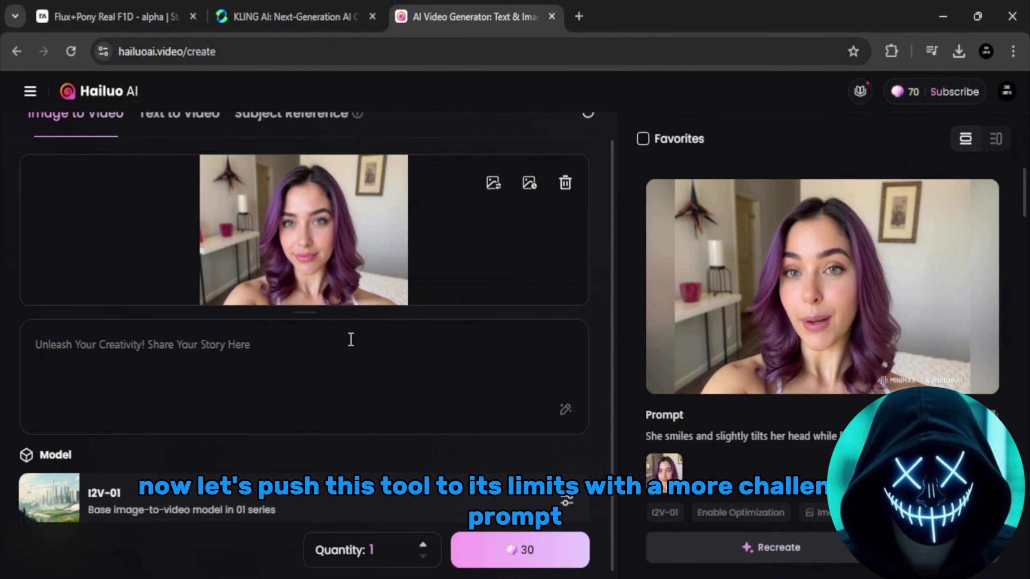
# Switch the model to I2V-01-live and generate the wink video
pyautogui.click(509, 503)
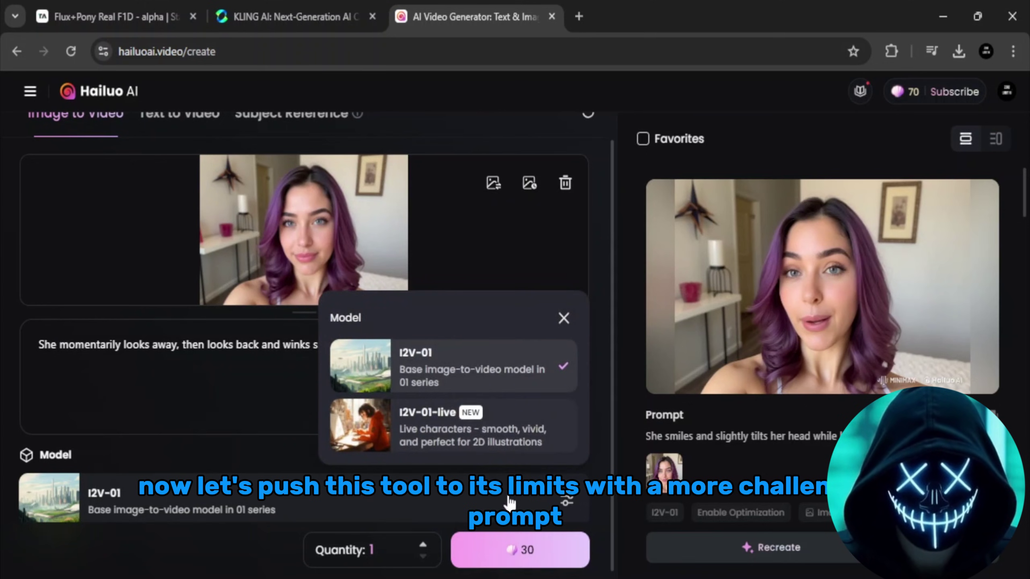
pyautogui.click(491, 420)
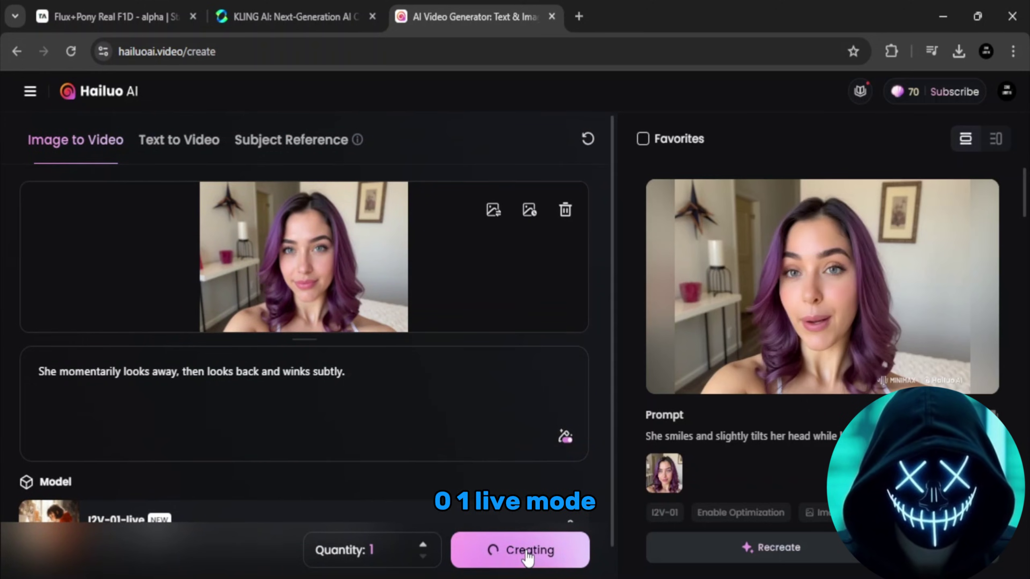
pyautogui.click(524, 554)
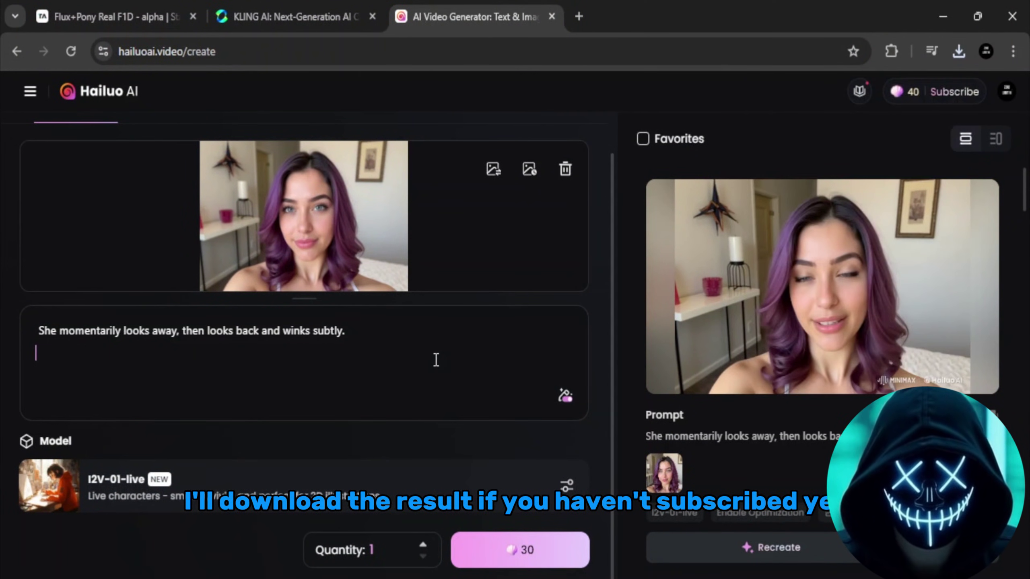
pyautogui.scroll(1, 180, 351)
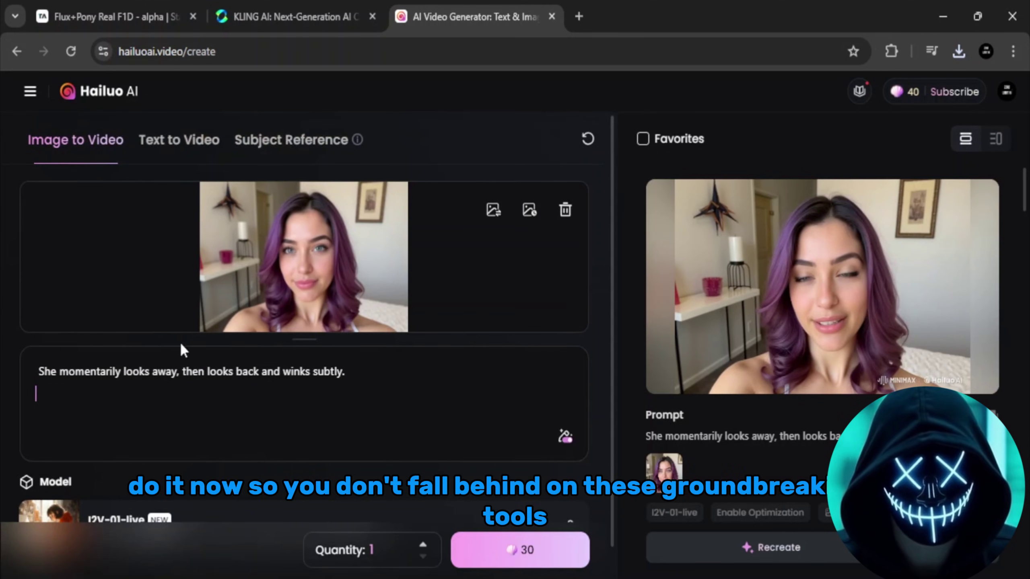
pyautogui.moveTo(37, 372); pyautogui.dragTo(421, 401)
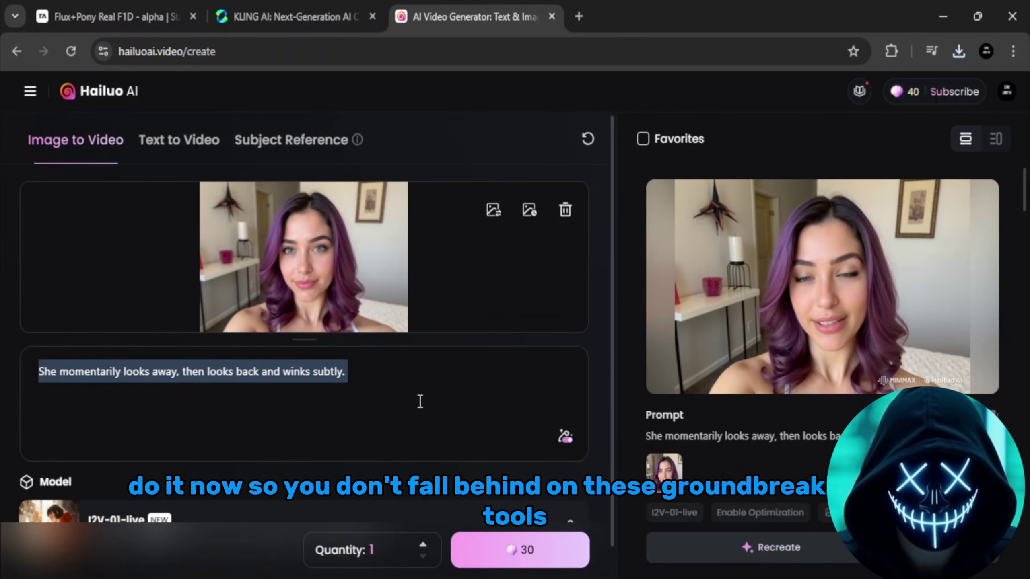
# Generate a head-turn-with-gentle-smile video from the new prompt and view its details
pyautogui.press('BackSpace')
pyautogui.scroll(-1, 366, 378)
pyautogui.scroll(1, 147, 343)
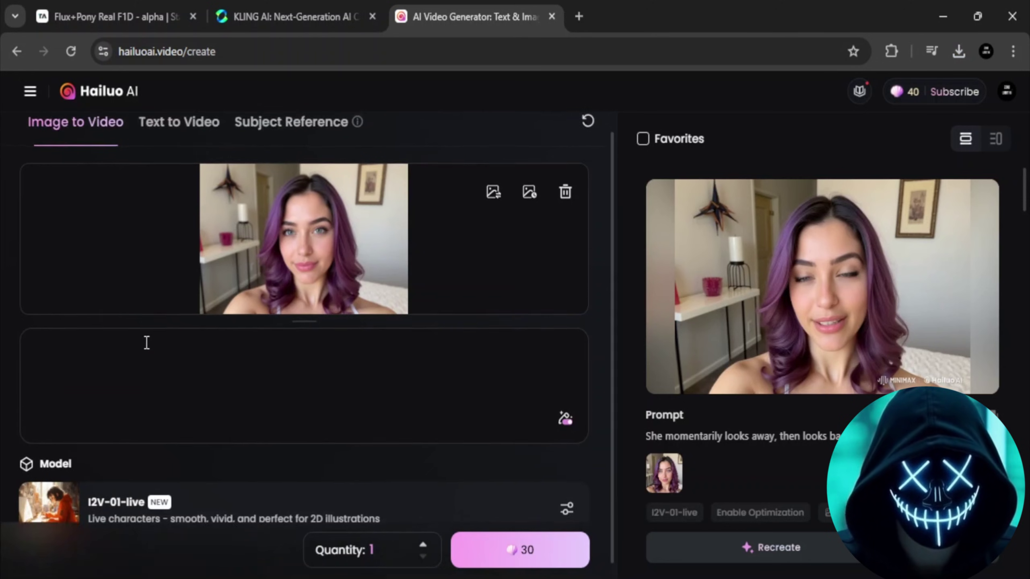
pyautogui.write('She turns her head slightly while keeping a gentle smile.')
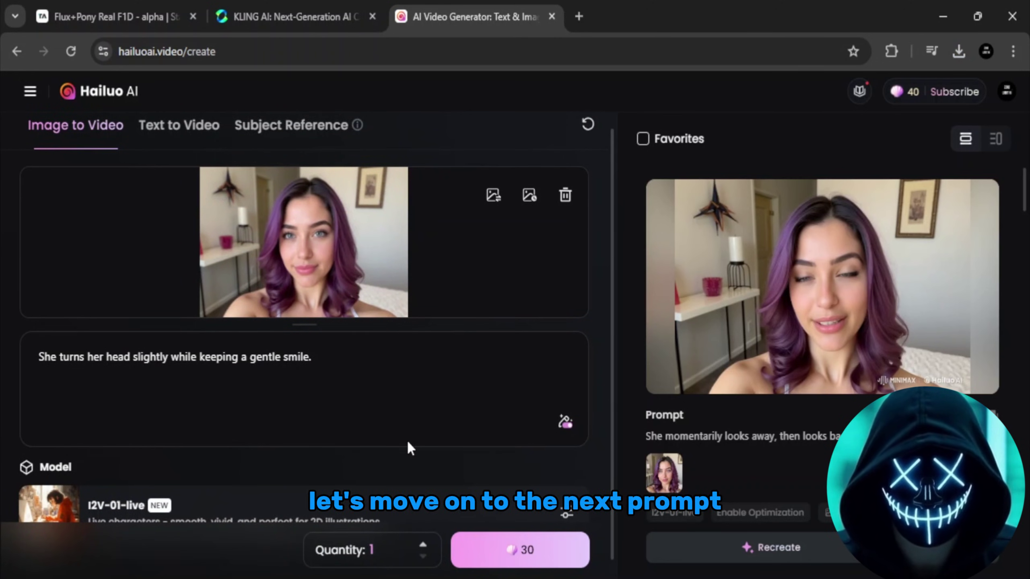
pyautogui.scroll(-1, 240, 411)
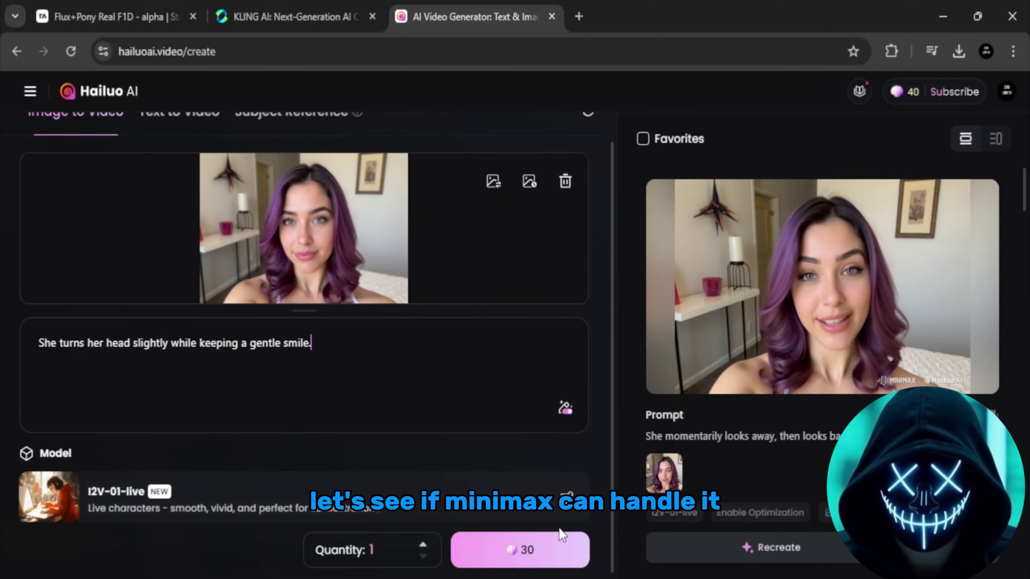
pyautogui.click(515, 560)
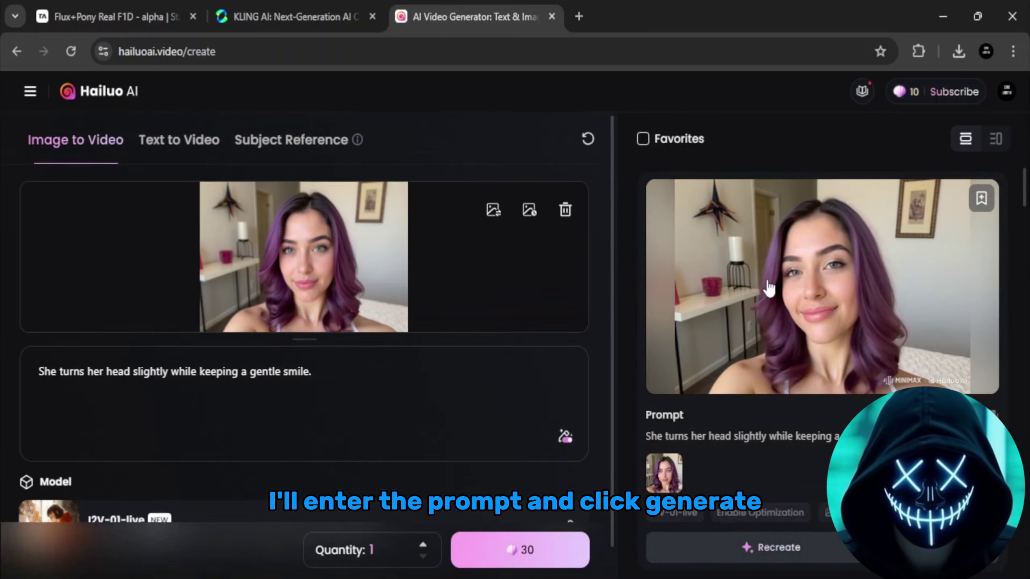
pyautogui.click(829, 268)
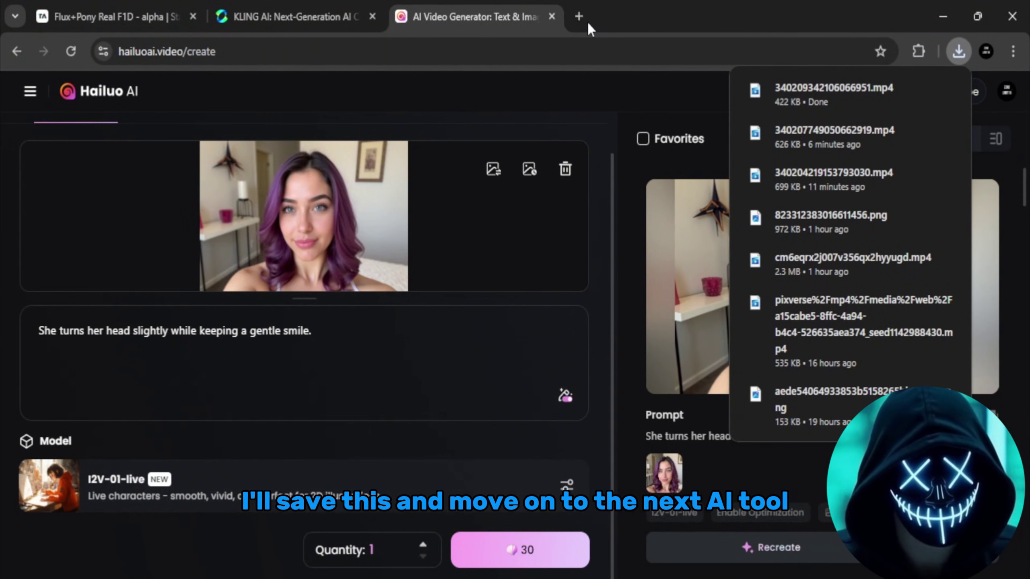
# Search Google for 'vidful ai' in a new tab and go to the Vidful.ai site
pyautogui.click(587, 22)
pyautogui.write('v')
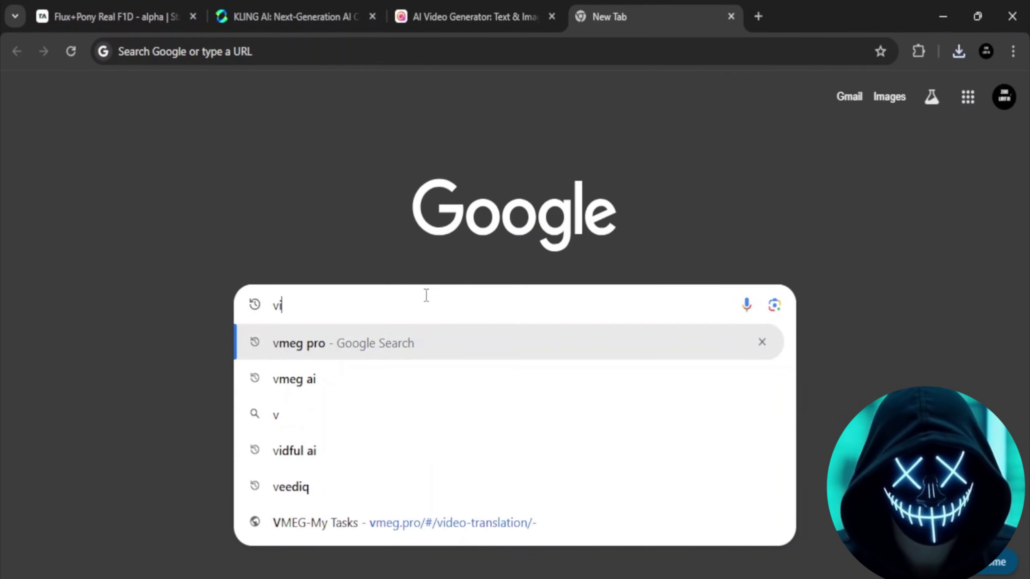
pyautogui.write('iv=df')
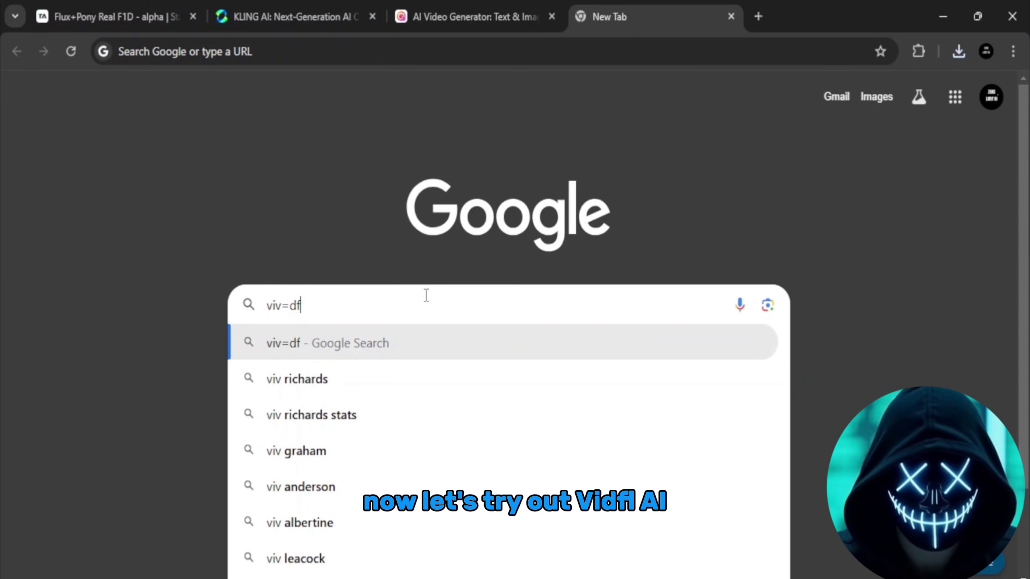
pyautogui.press('BackSpace')
pyautogui.press('BackSpace')
pyautogui.press('BackSpace')
pyautogui.write('dful ')
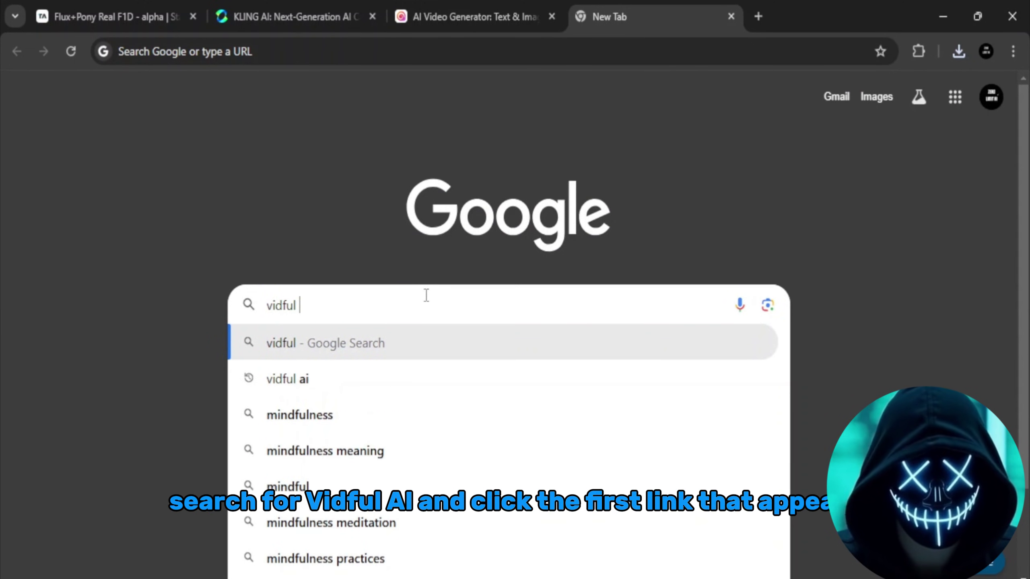
pyautogui.write('ai')
pyautogui.press('Return')
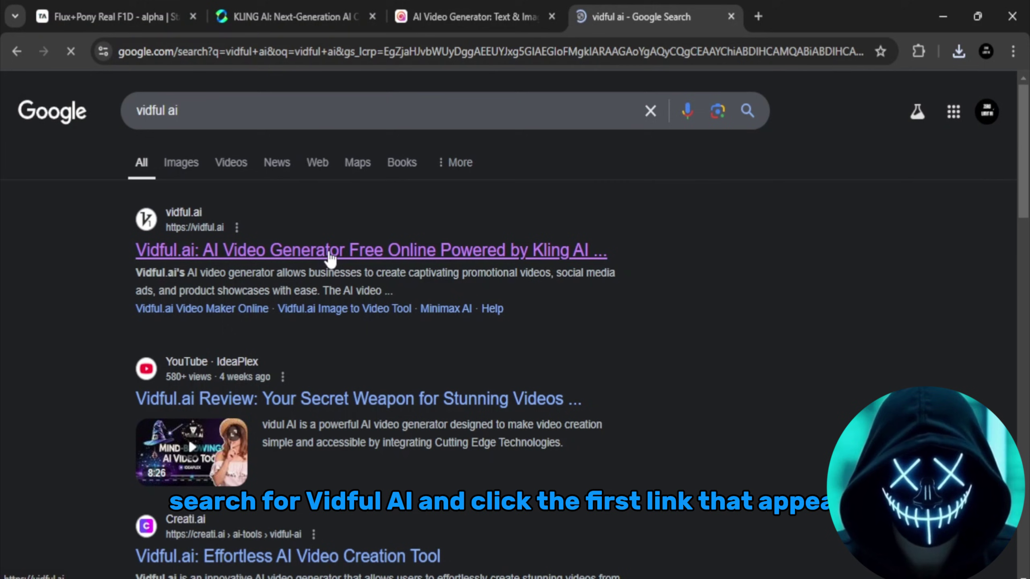
pyautogui.click(331, 251)
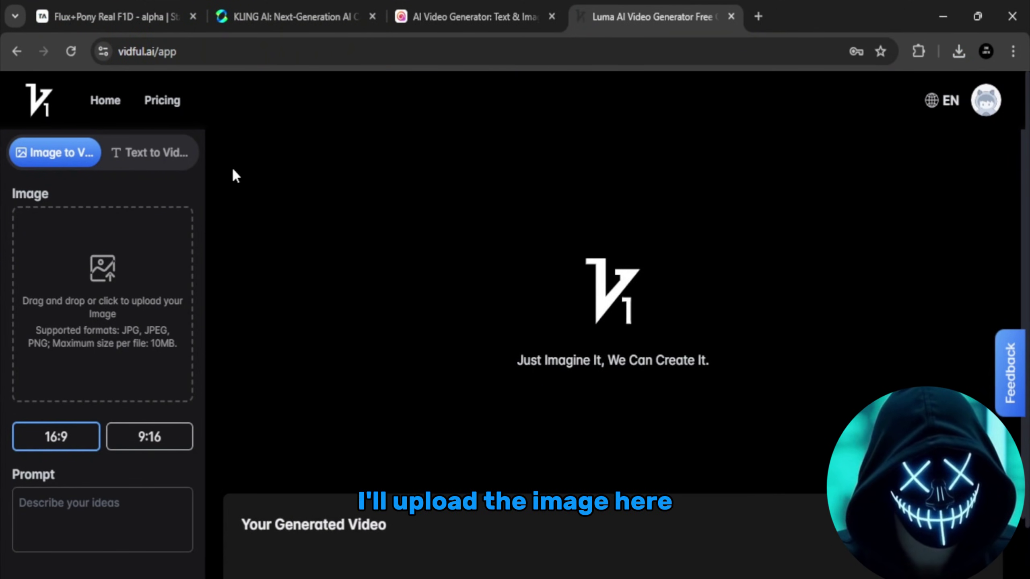
# Upload the purple-haired portrait and generate a 5-second head-turn-with-gentle-smile video
pyautogui.click(162, 291)
pyautogui.doubleClick(189, 183)
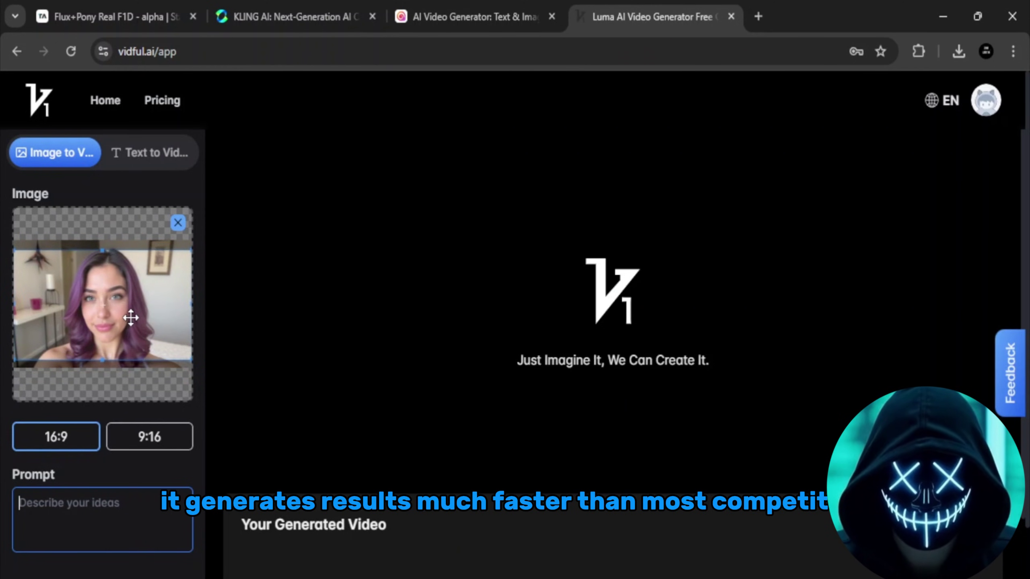
pyautogui.scroll(-1, 349, 510)
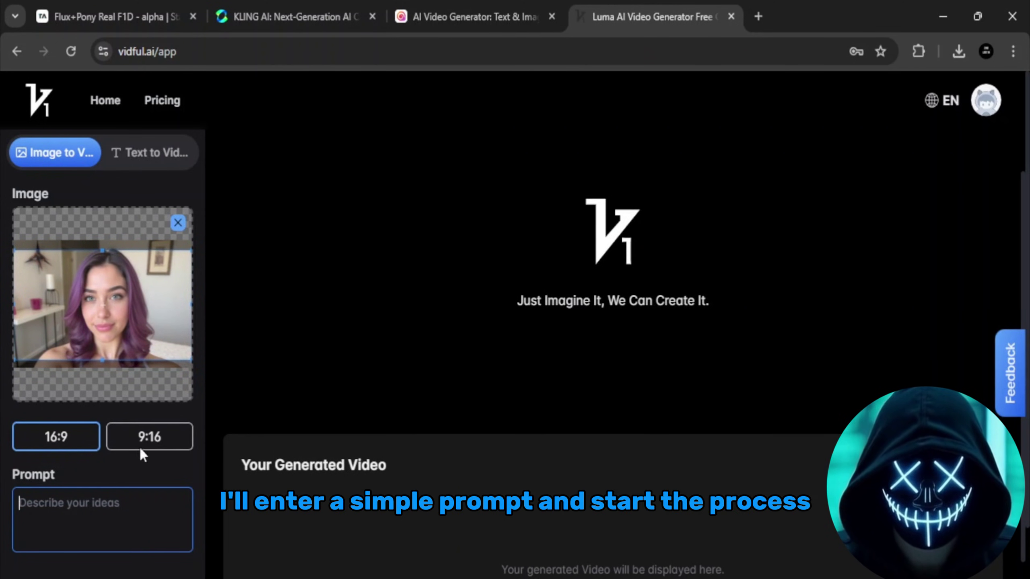
pyautogui.write('She turns her head slightly while keeping a gentle smile.')
pyautogui.press('Return')
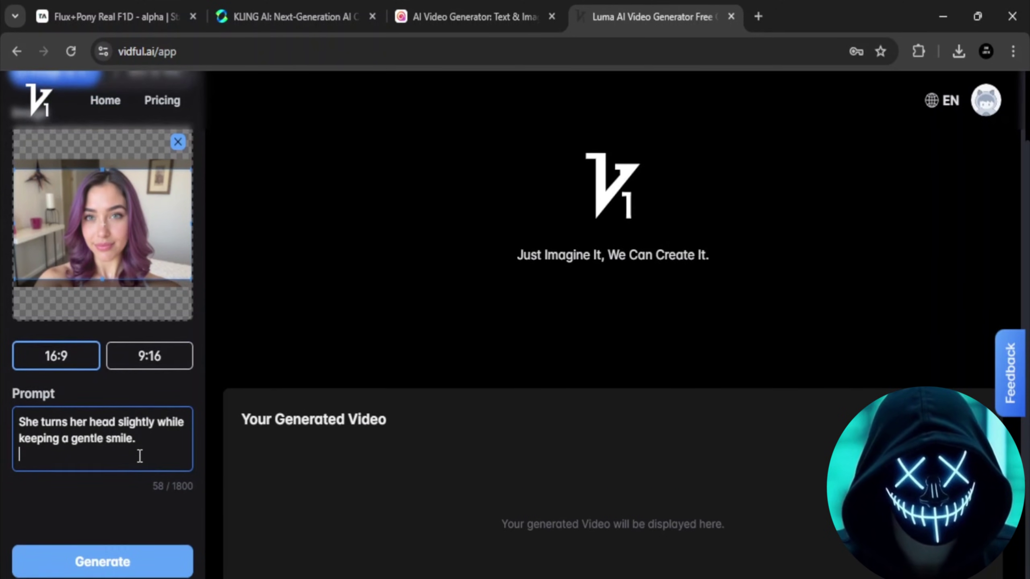
pyautogui.scroll(-1, 131, 499)
pyautogui.scroll(-1, 161, 479)
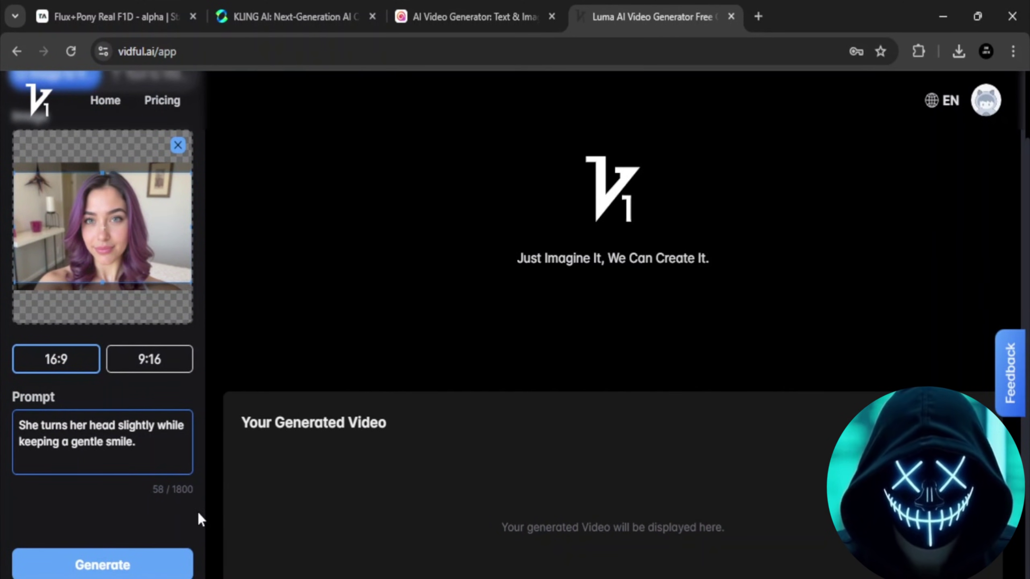
pyautogui.click(144, 571)
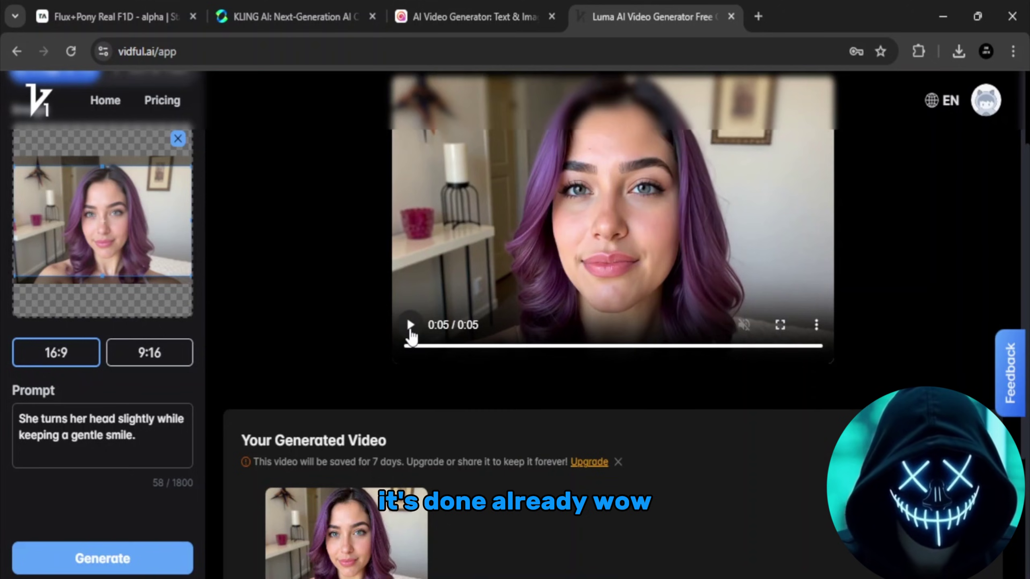
# Replay the finished video and watch it full screen
pyautogui.click(410, 326)
pyautogui.scroll(1, 568, 298)
pyautogui.click(780, 409)
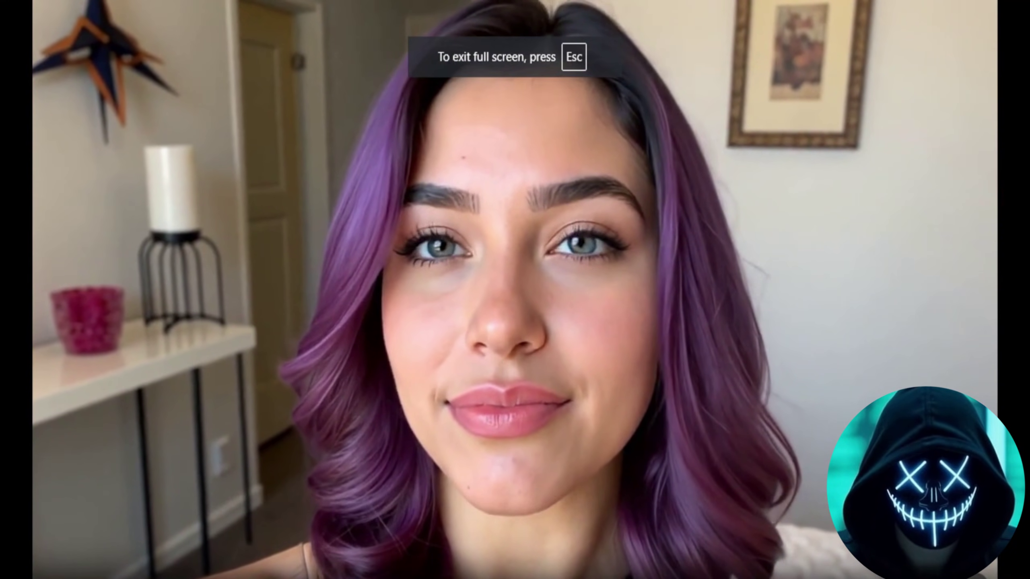
pyautogui.press('Escape')
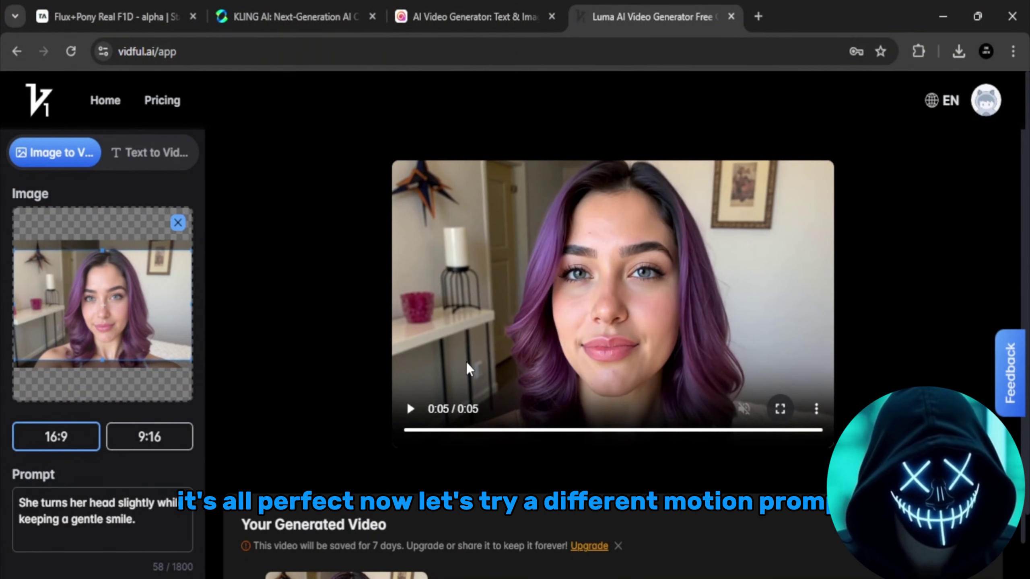
pyautogui.scroll(-1, 466, 369)
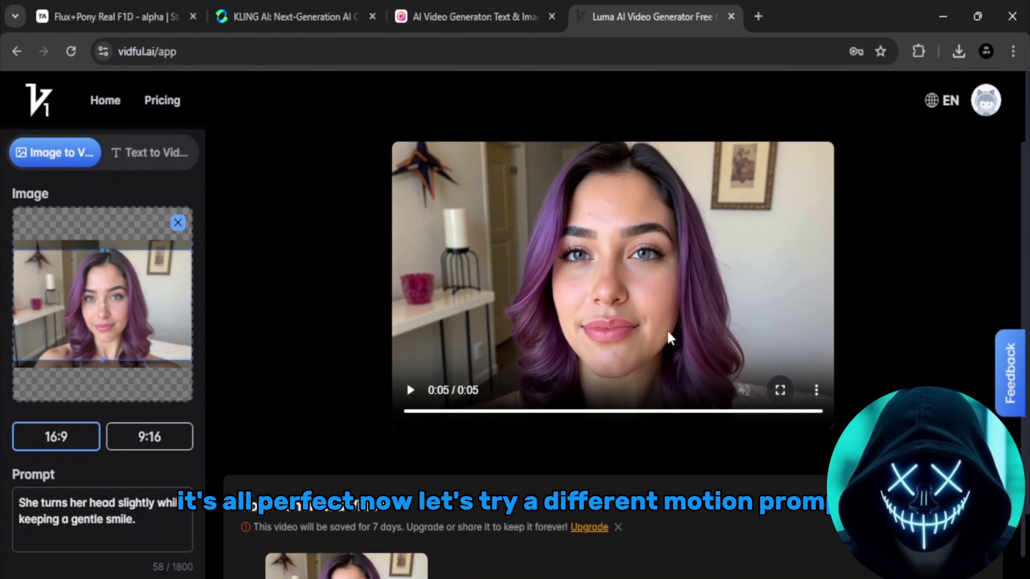
pyautogui.scroll(1, 684, 334)
# Generate a 'She looks down, then looks up and smiles' video and replay it full screen
pyautogui.click(411, 411)
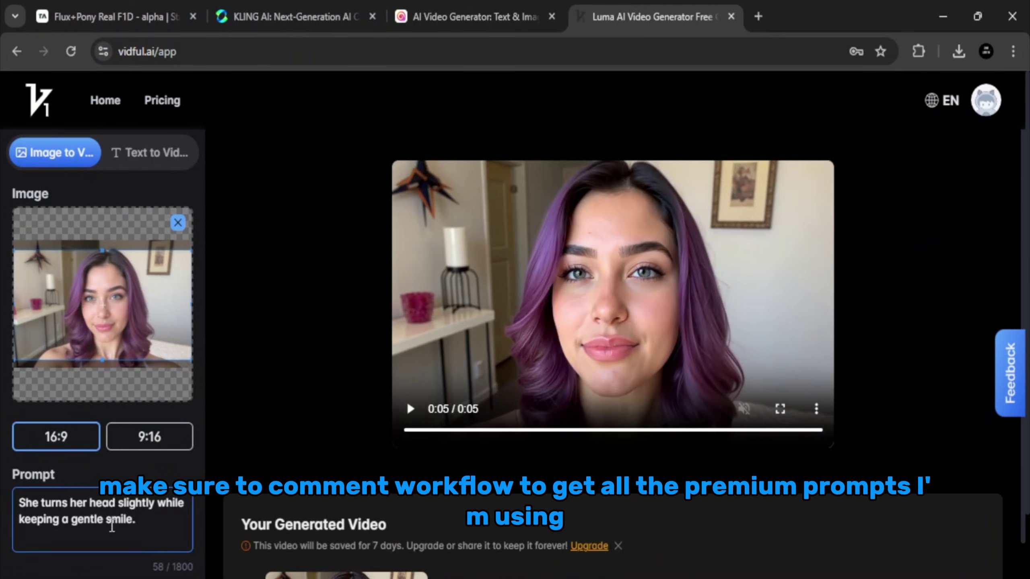
pyautogui.press('BackSpace')
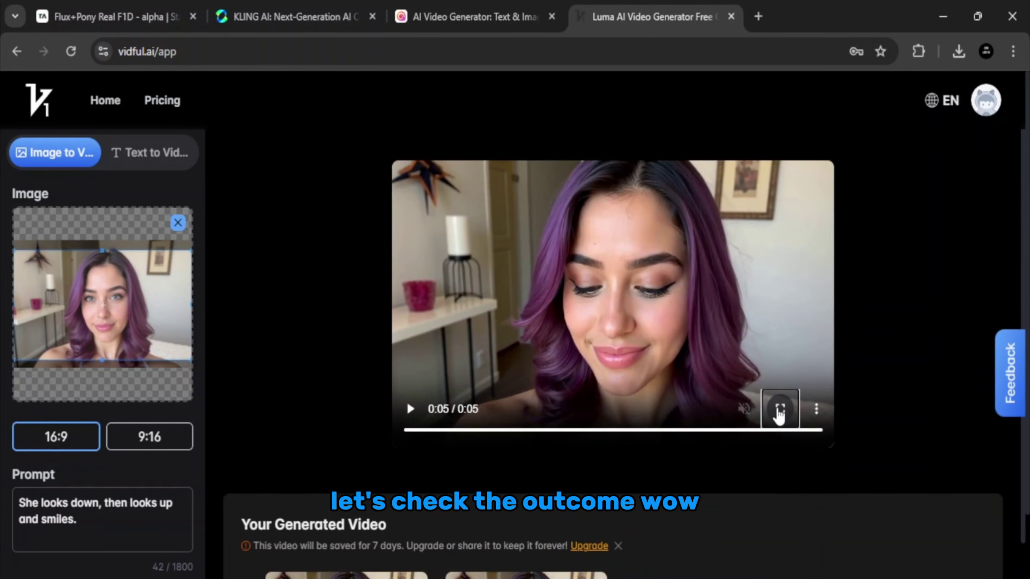
pyautogui.click(779, 413)
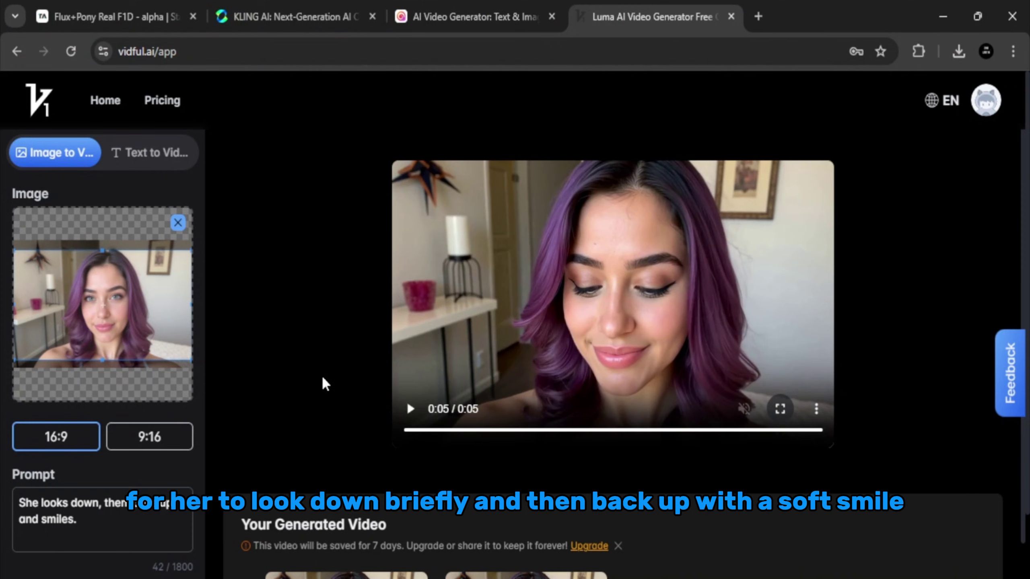
pyautogui.click(410, 410)
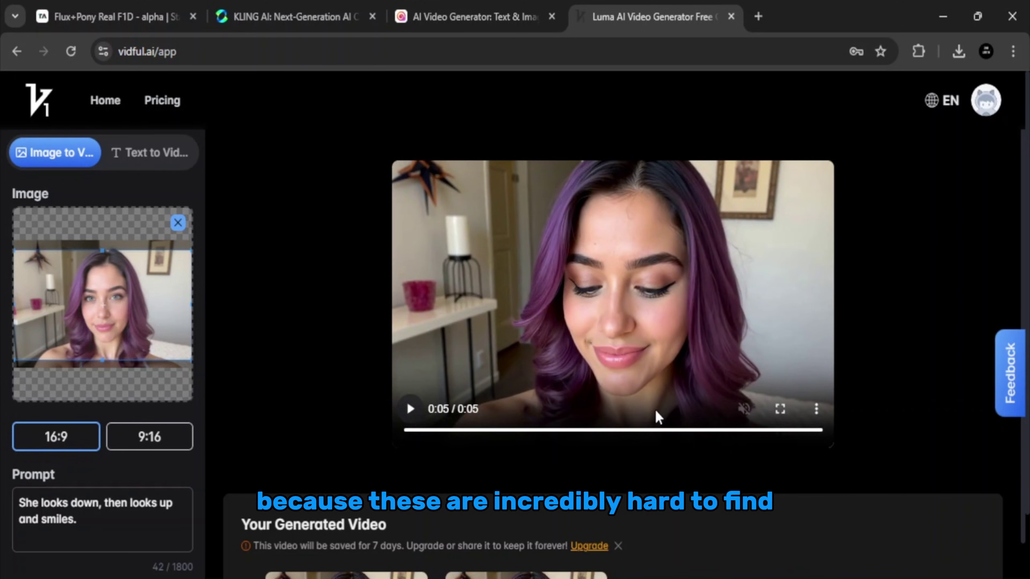
pyautogui.click(408, 412)
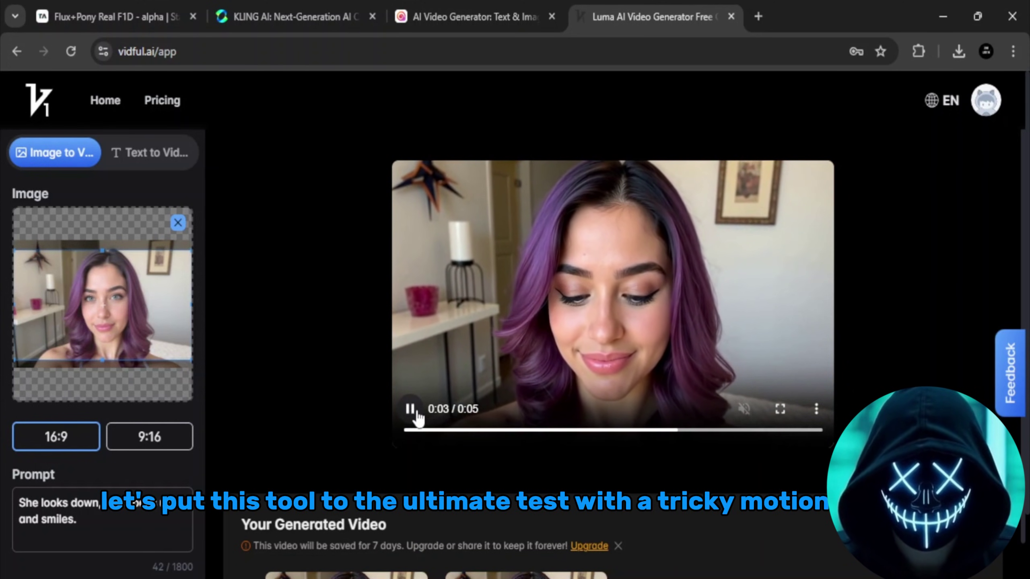
# Generate the softly-blinking, lips-moving video and watch it full screen
pyautogui.click(414, 416)
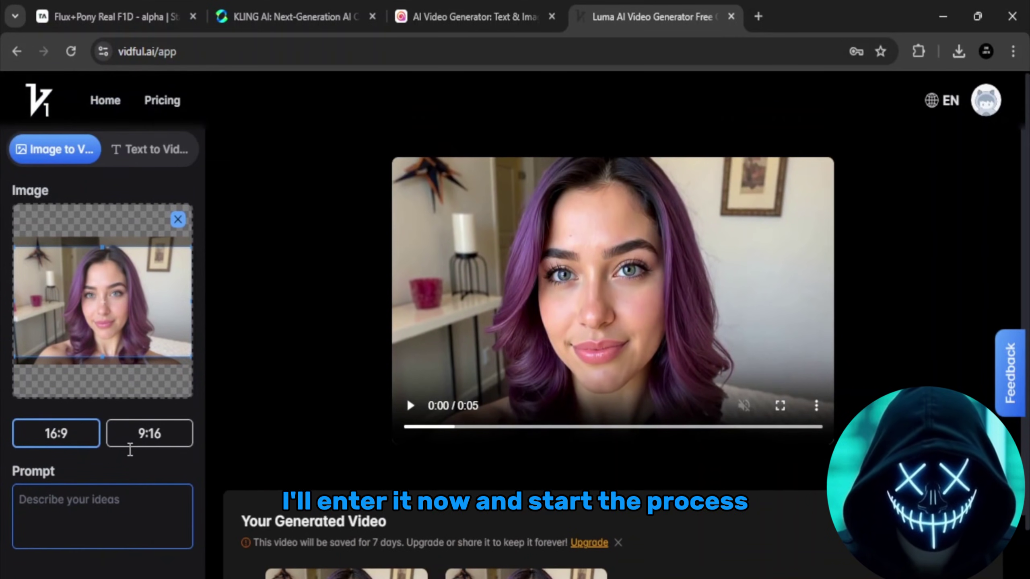
pyautogui.scroll(-1, 133, 511)
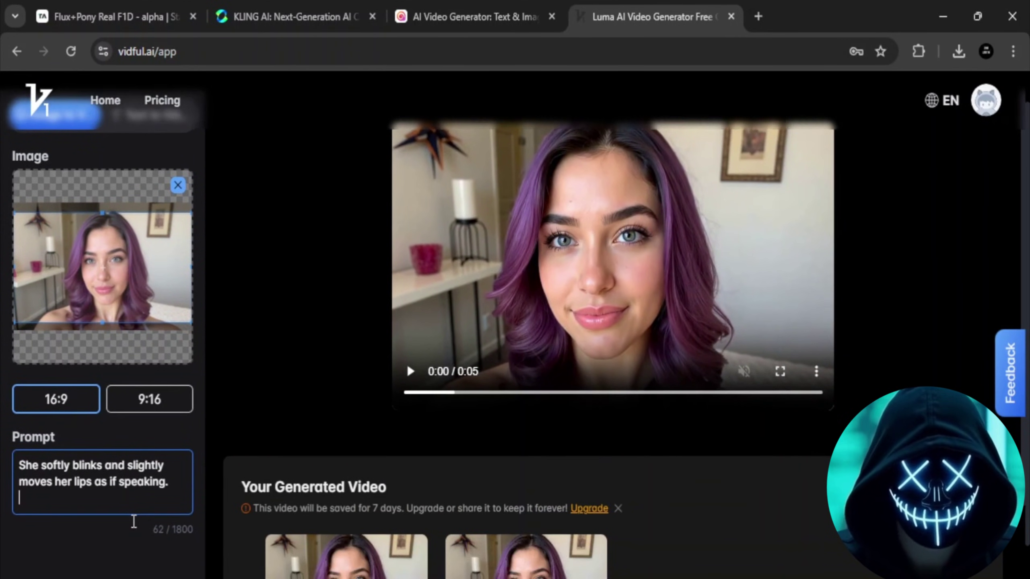
pyautogui.scroll(-1, 173, 500)
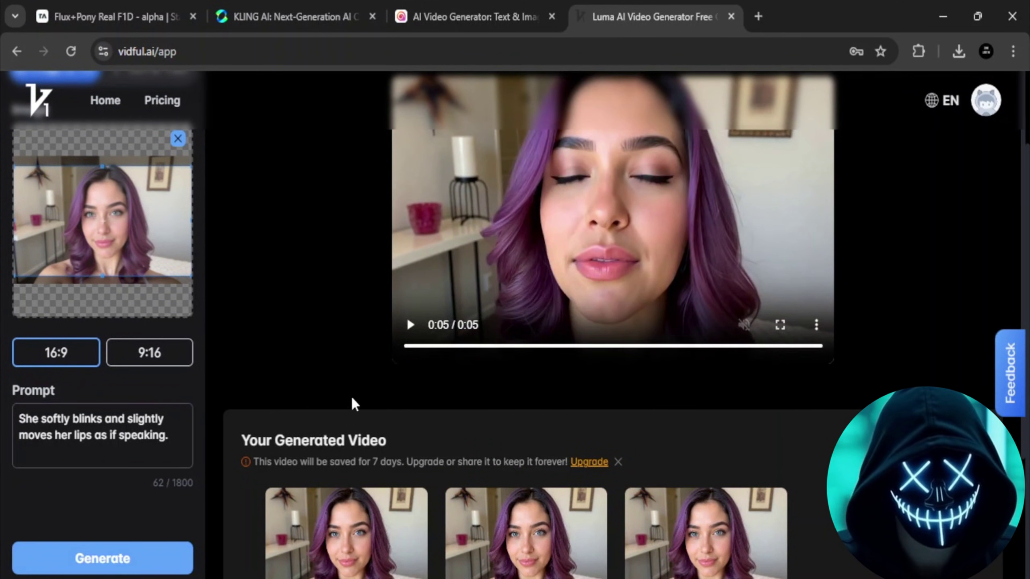
pyautogui.scroll(1, 454, 372)
pyautogui.click(410, 389)
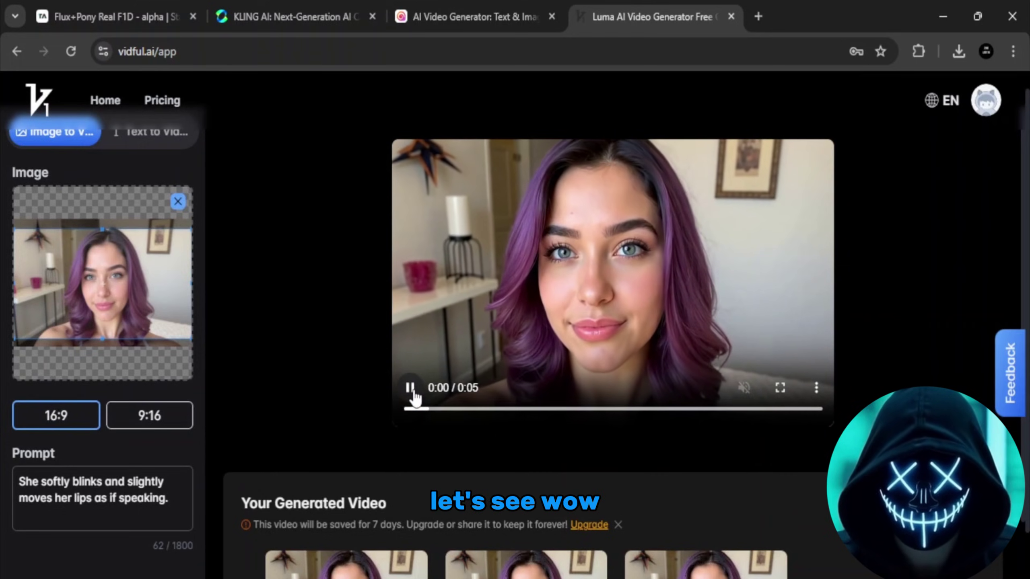
pyautogui.click(780, 388)
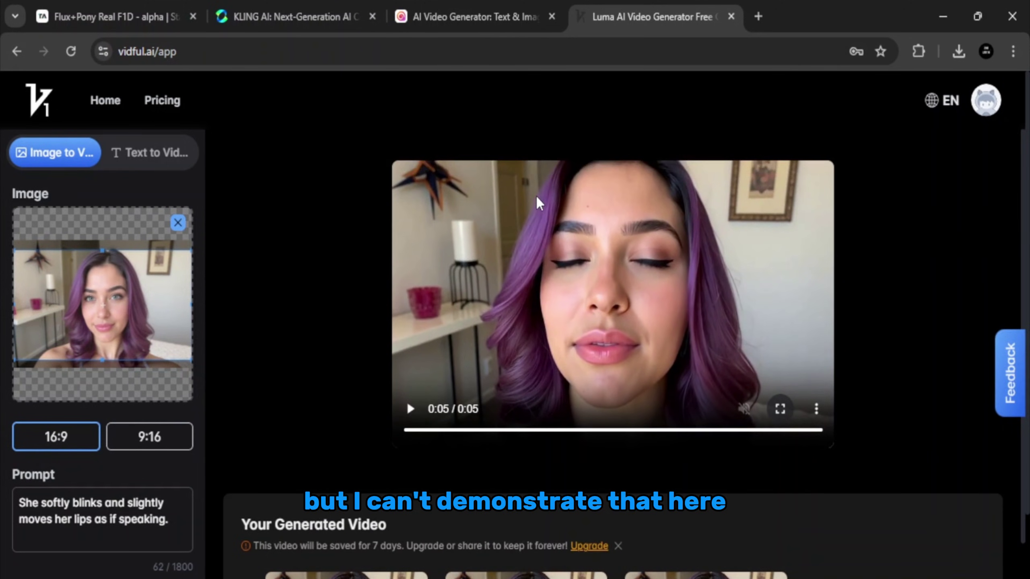
pyautogui.scroll(-1, 352, 375)
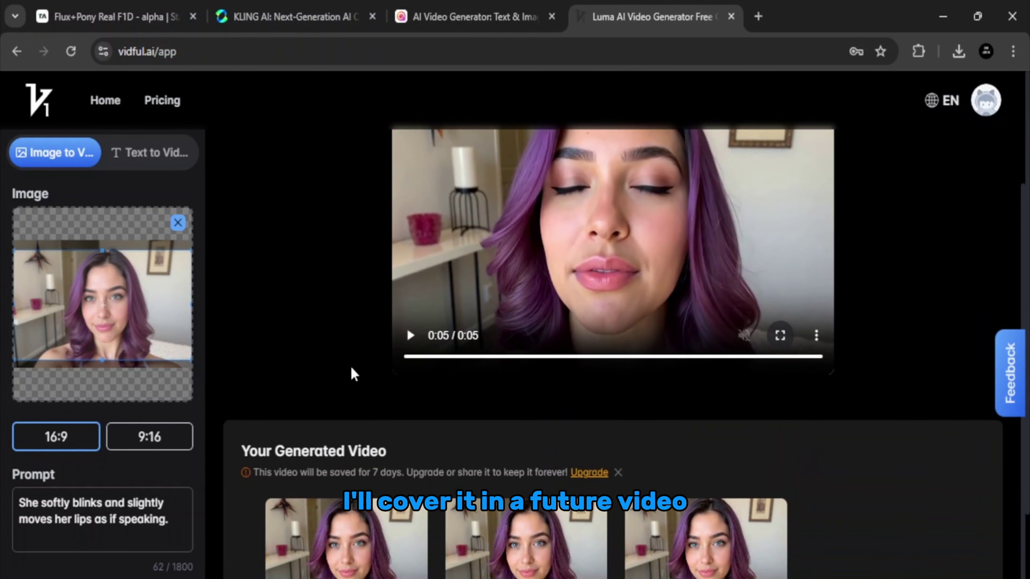
pyautogui.scroll(1, 356, 345)
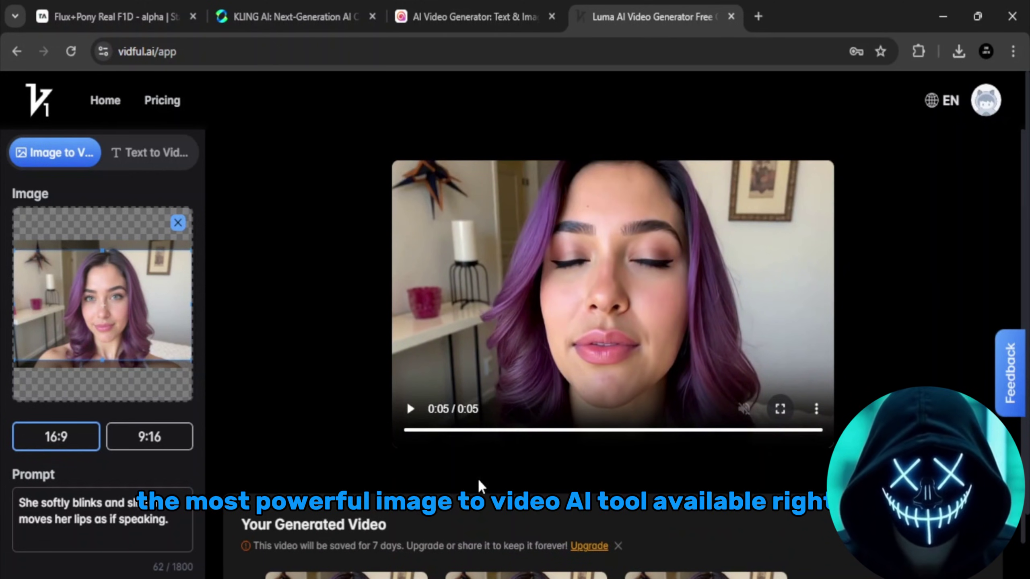
pyautogui.scroll(-1, 480, 487)
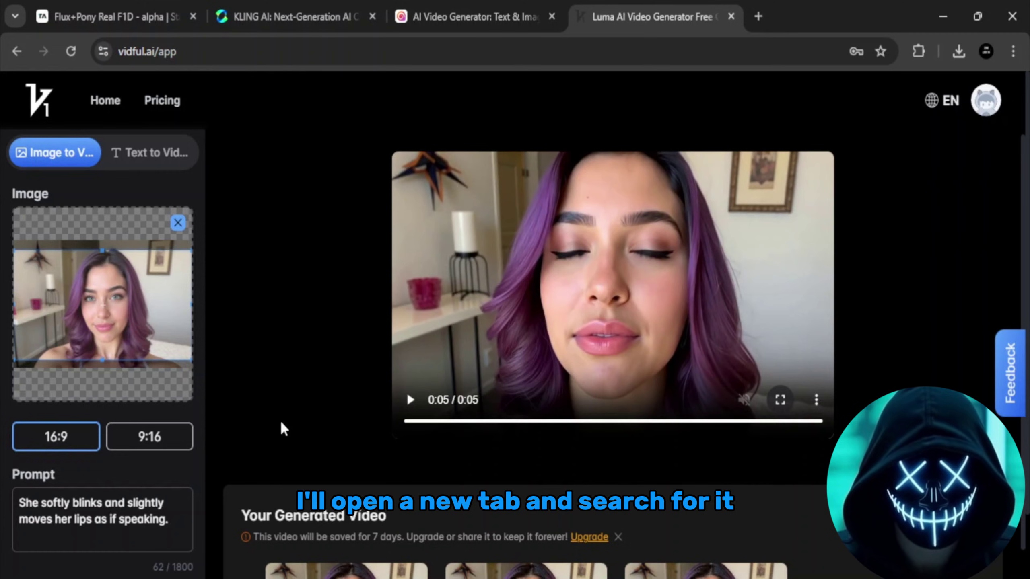
# Search Google for 'seller pic ai' in a new tab and go to the SellerPic site
pyautogui.click(759, 17)
pyautogui.click(582, 310)
pyautogui.write('s')
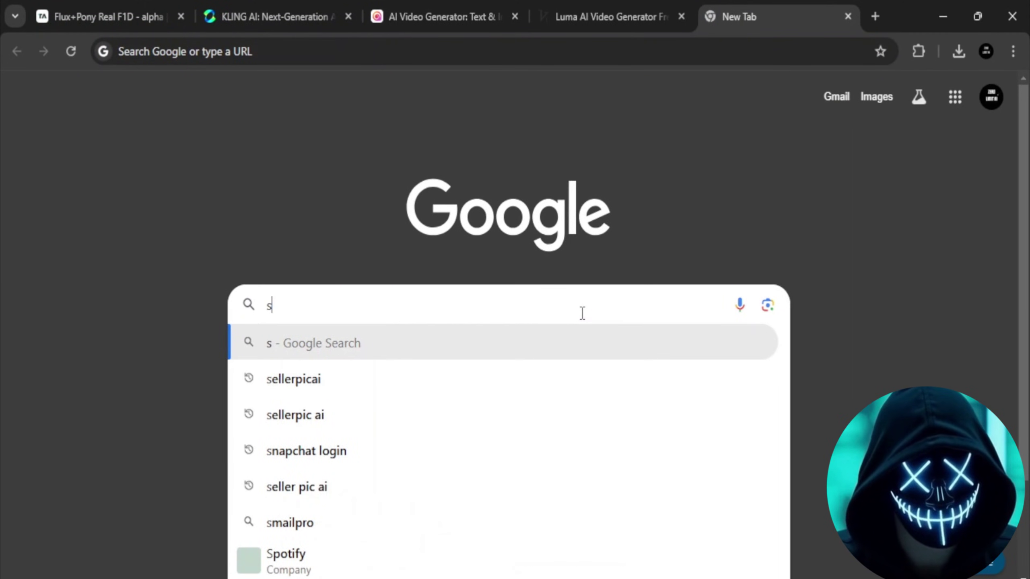
pyautogui.write('eller p')
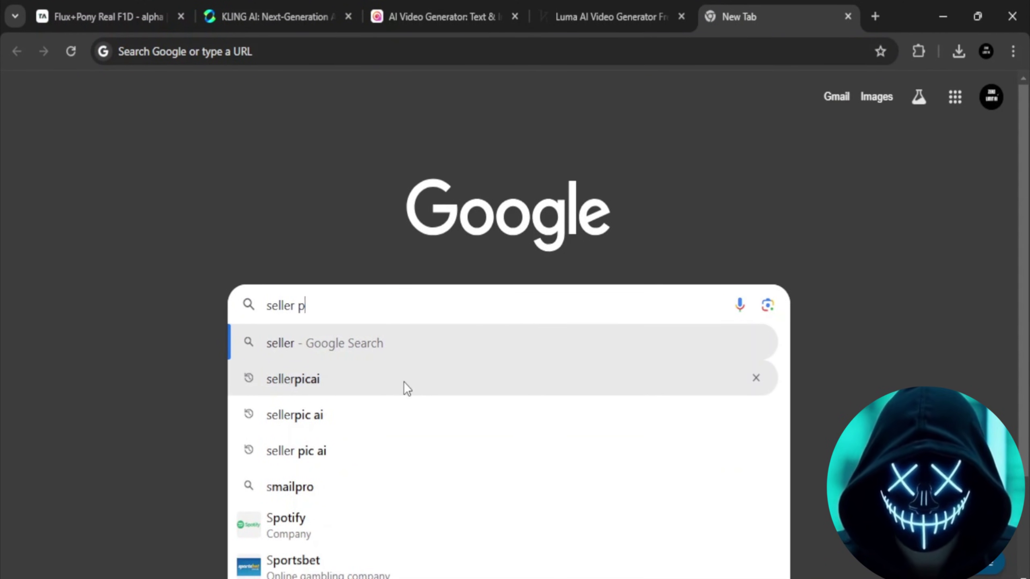
pyautogui.write('ic ai')
pyautogui.press('Return')
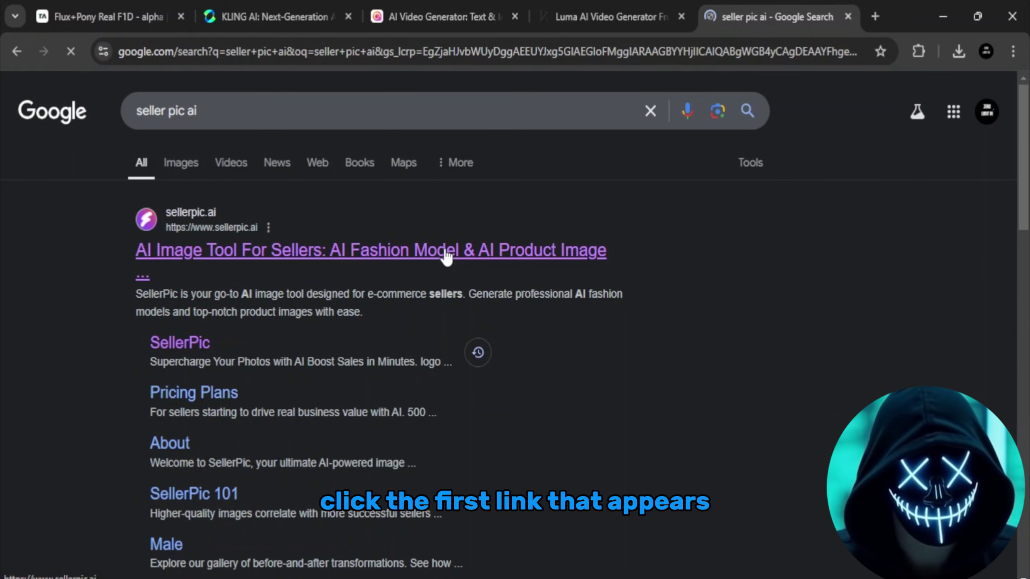
pyautogui.click(447, 256)
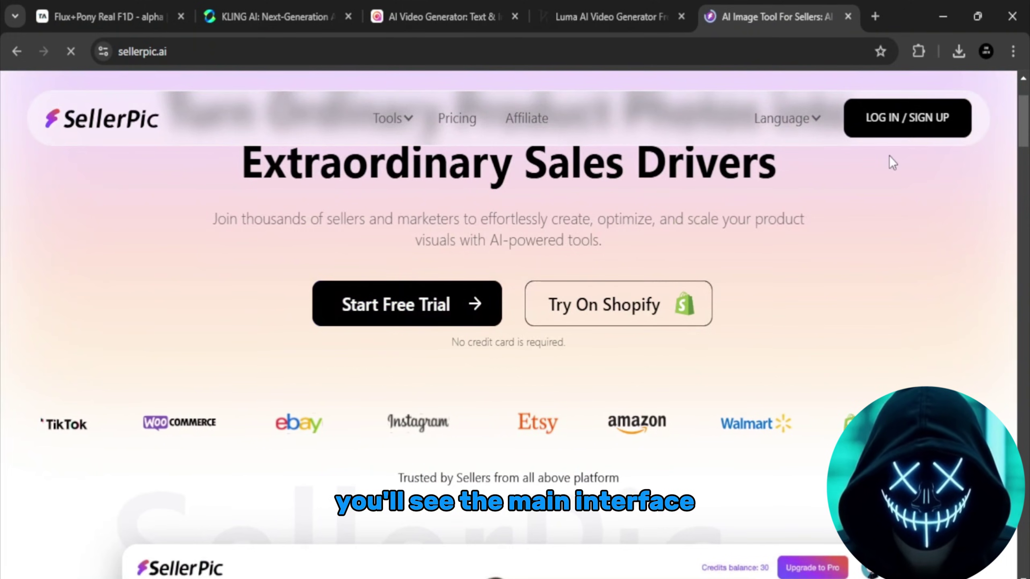
pyautogui.scroll(-4, 415, 360)
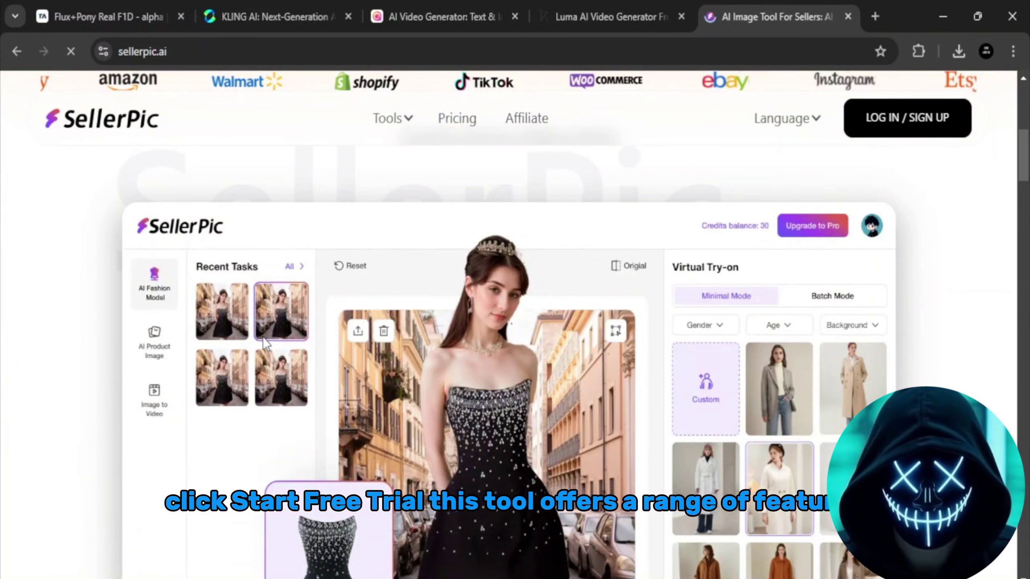
pyautogui.scroll(5, 262, 337)
# Start the free SellerPic trial and enter its Image to Video tool
pyautogui.click(423, 421)
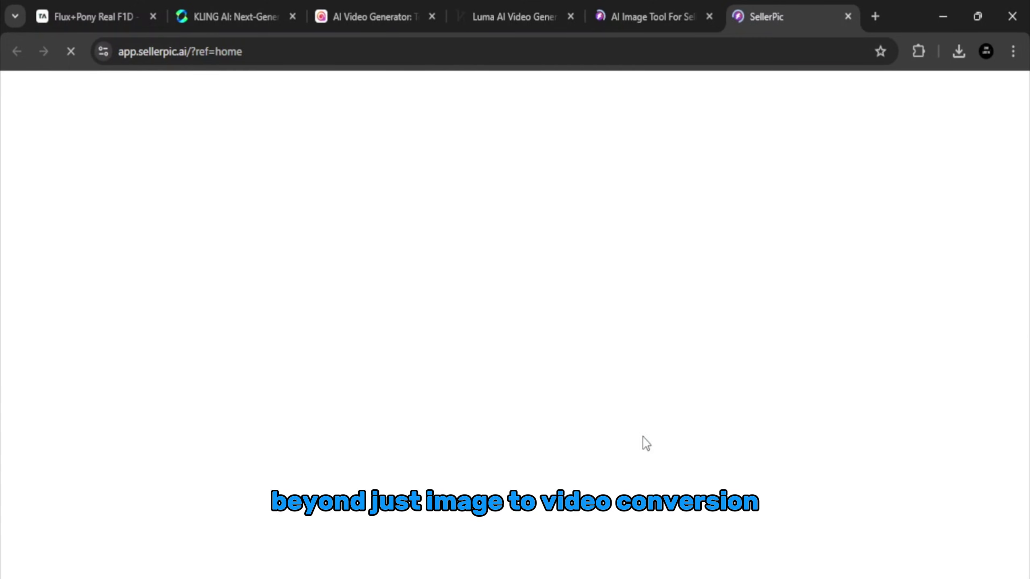
pyautogui.scroll(-2, 473, 419)
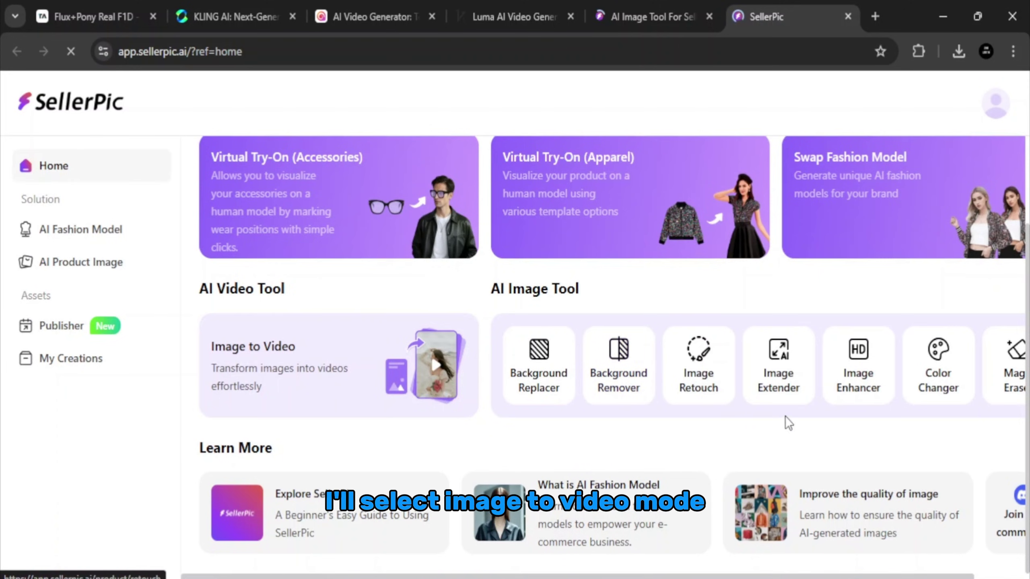
pyautogui.click(309, 357)
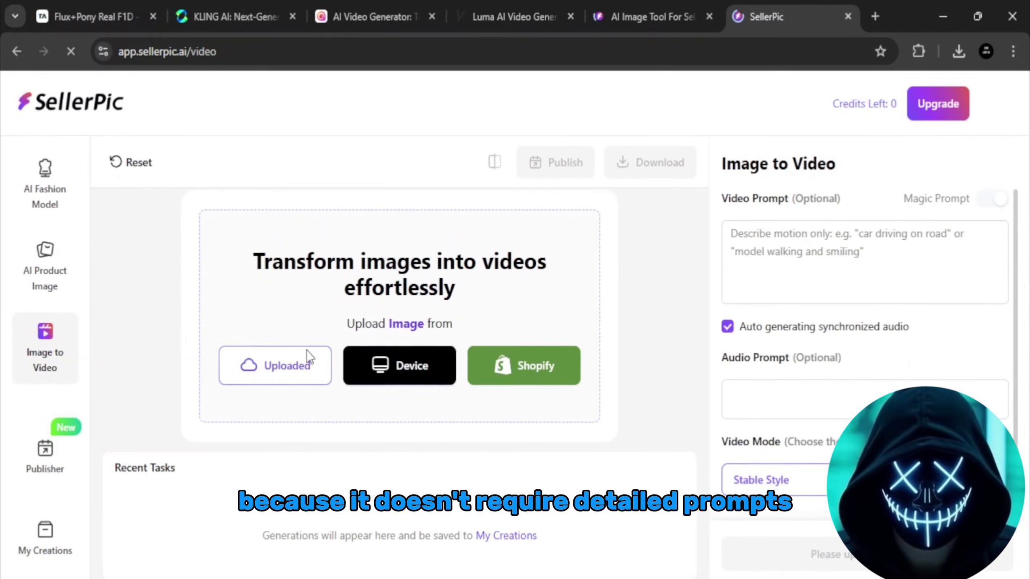
# Upload the portrait from the computer, paste the head-turn prompt, turn off synchronized audio and generate the 5-second video
pyautogui.click(409, 378)
pyautogui.doubleClick(170, 142)
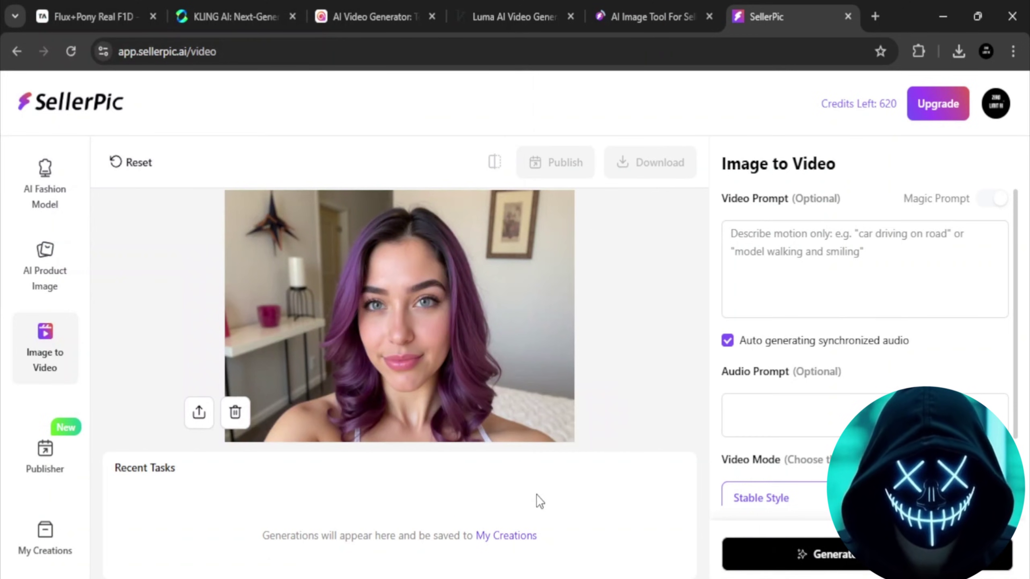
pyautogui.click(757, 254)
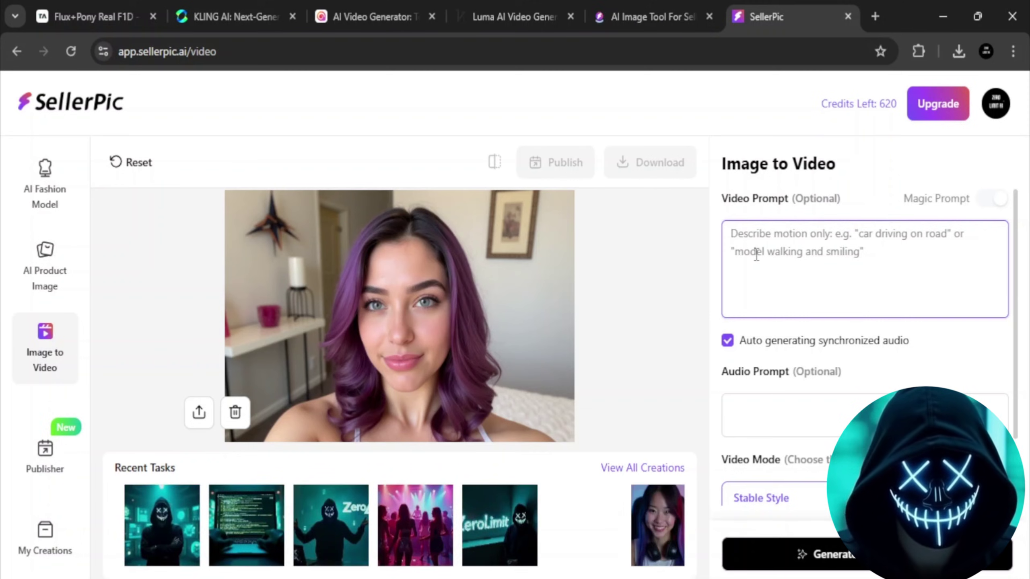
pyautogui.scroll(-1, 738, 246)
pyautogui.scroll(1, 739, 245)
pyautogui.write('She turns her head slightly while keeping a gentle smile.')
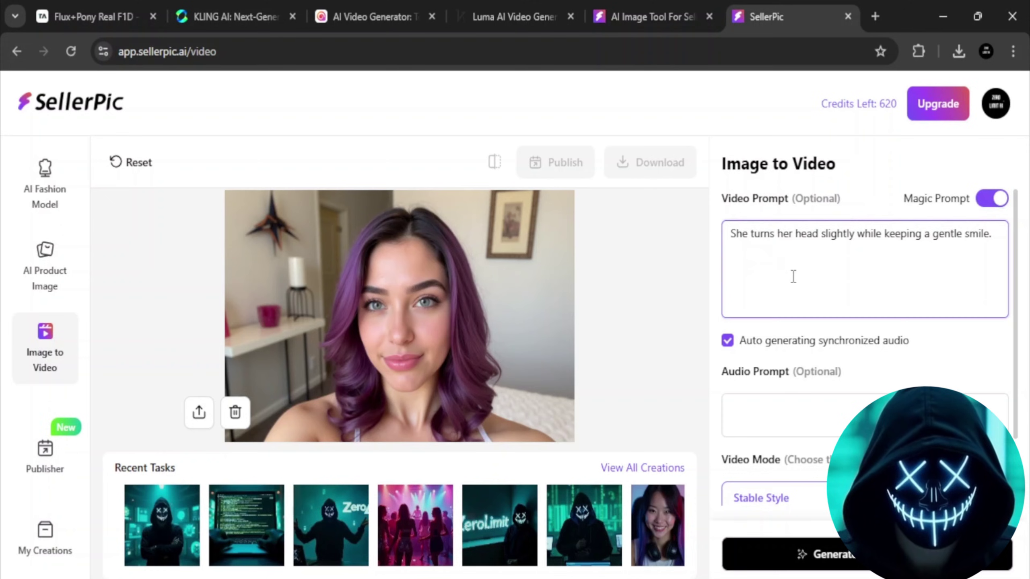
pyautogui.scroll(-1, 791, 322)
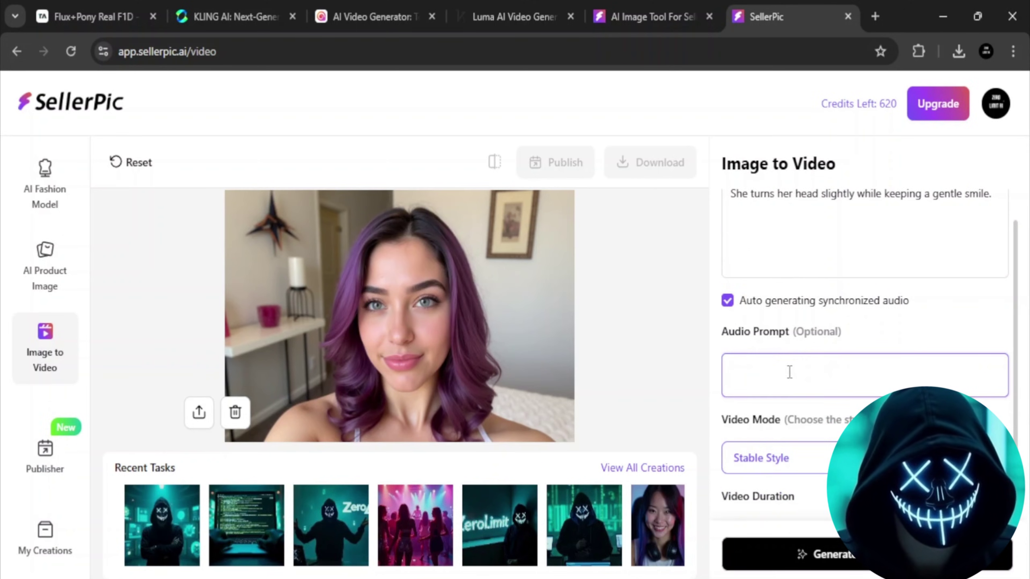
pyautogui.click(728, 300)
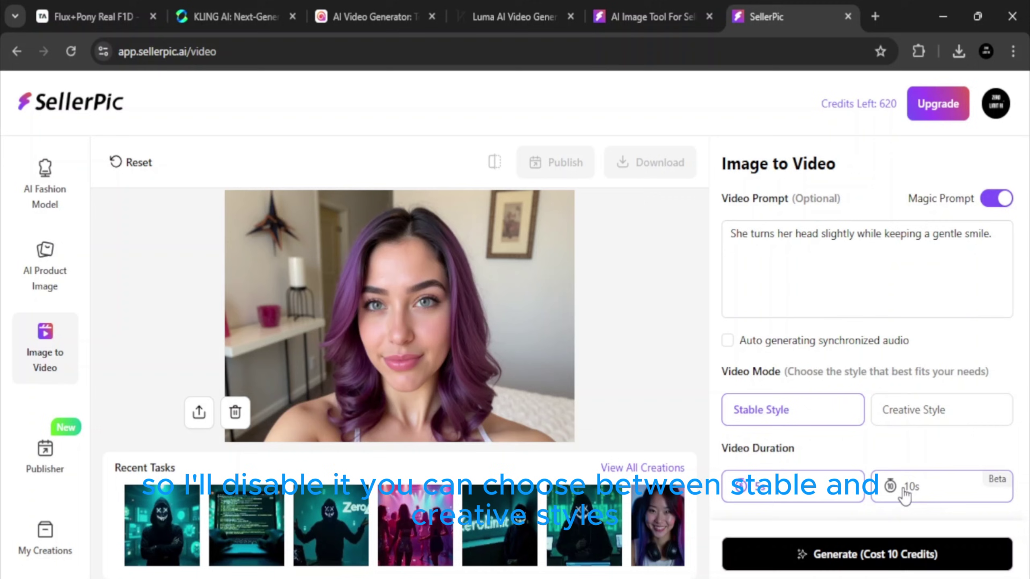
pyautogui.click(861, 555)
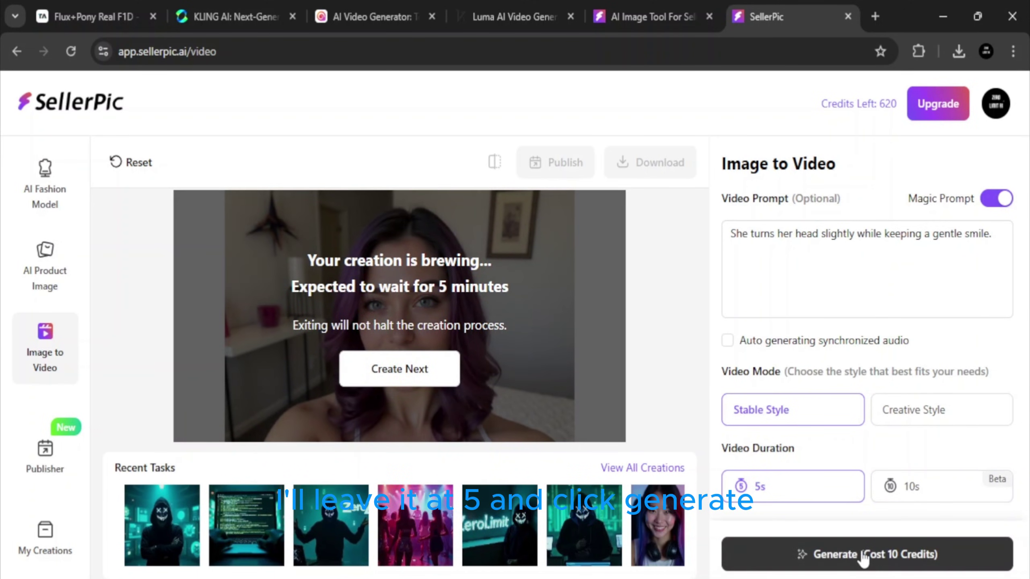
# View the finished head-turn video, then clear the prompt and generate a prompt-free video
pyautogui.click(395, 305)
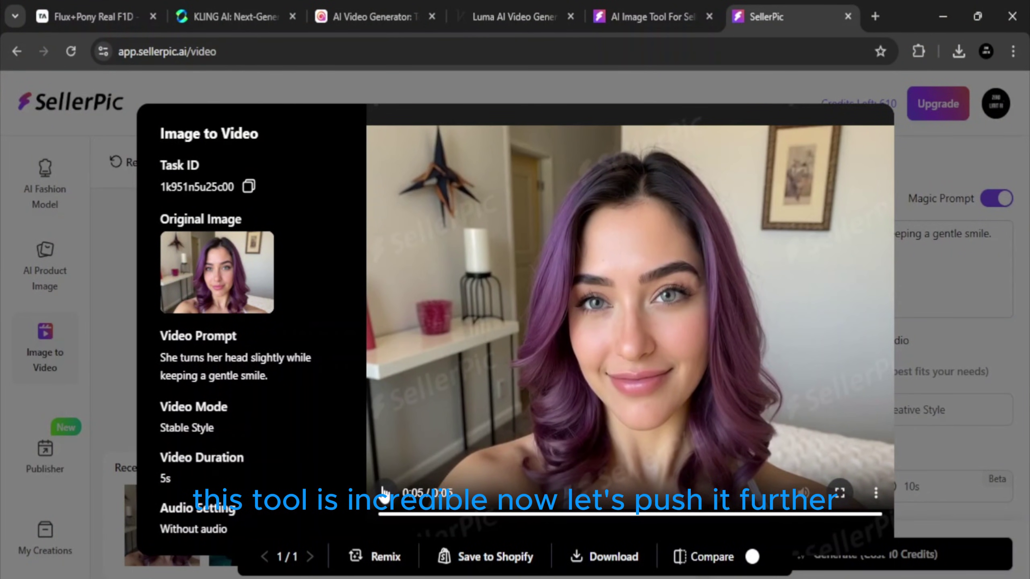
pyautogui.click(958, 312)
pyautogui.hotkey('ctrl', 'a')
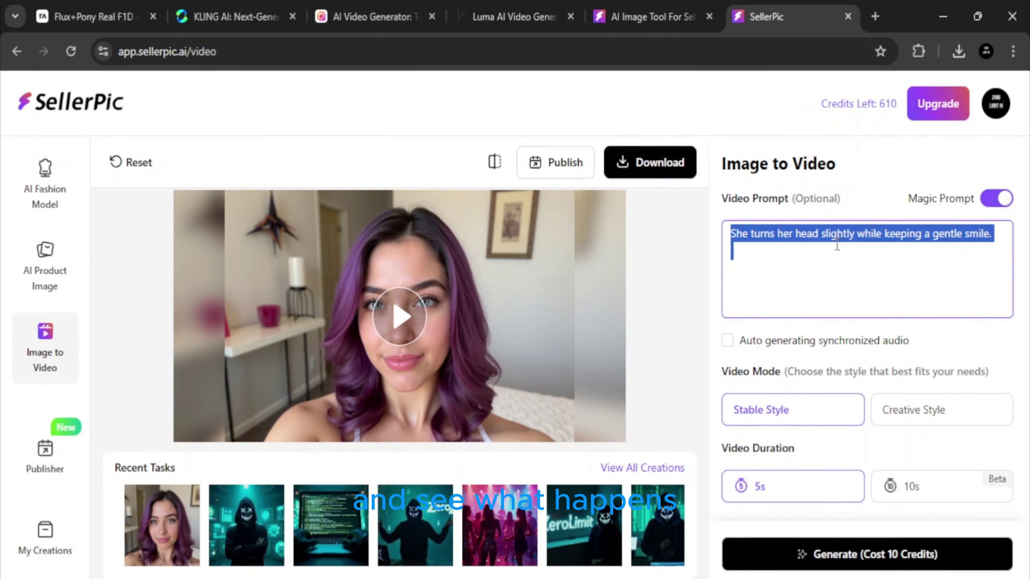
pyautogui.press('BackSpace')
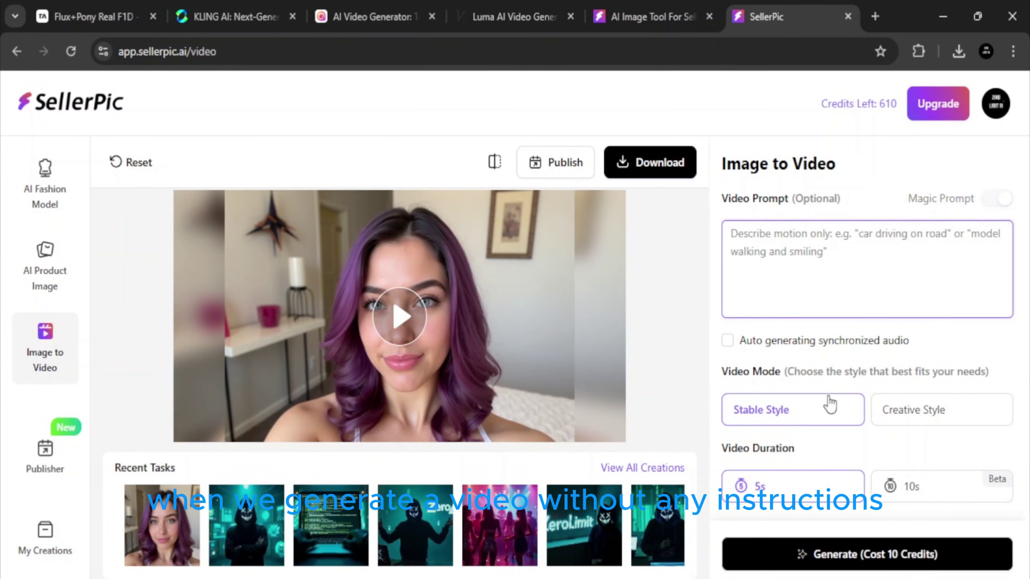
pyautogui.click(806, 554)
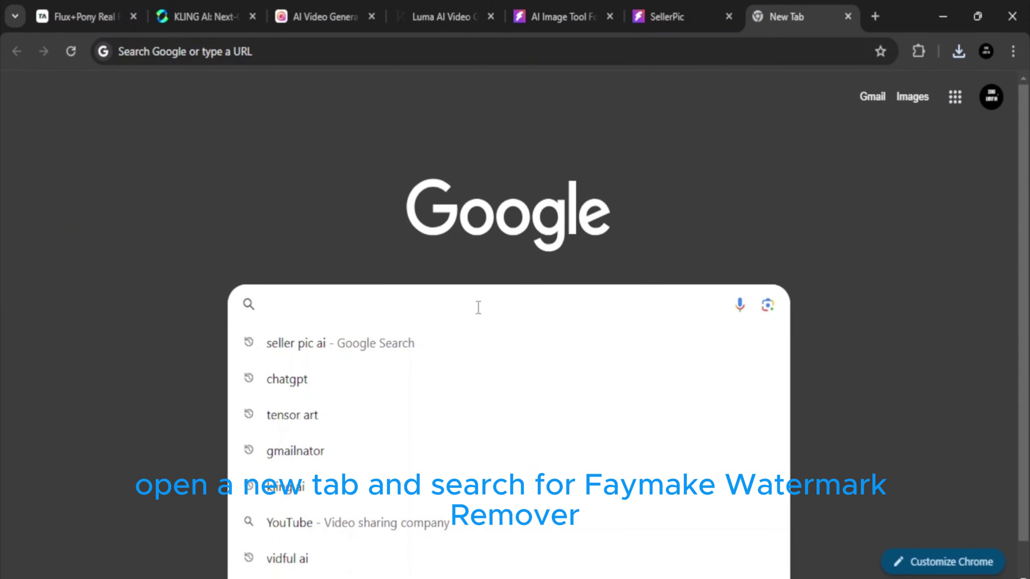
pyautogui.write('vmake w')
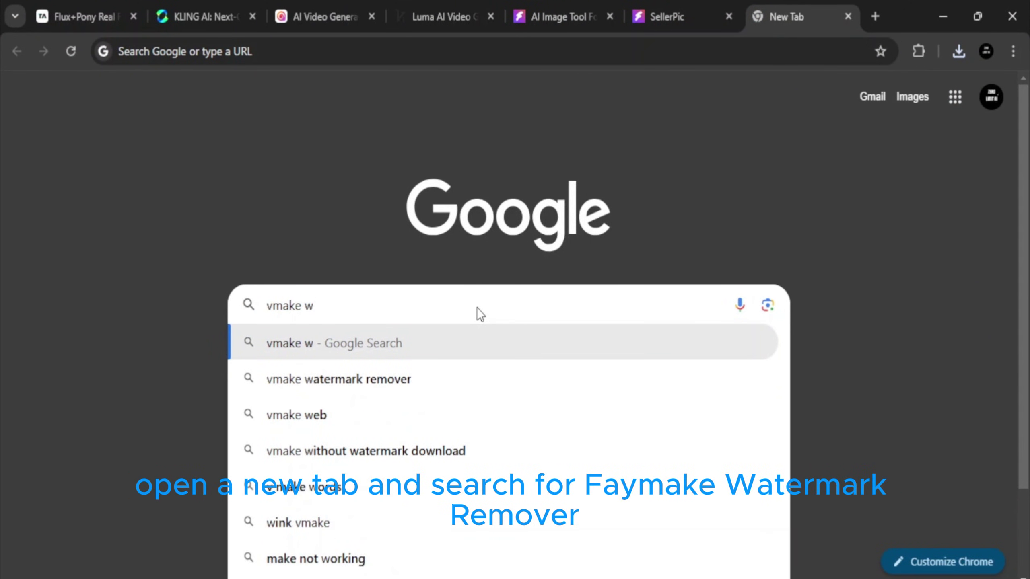
# Search Google for 'vmake watermark remover', reach Vmake's remover page and bring up its file chooser
pyautogui.click(414, 380)
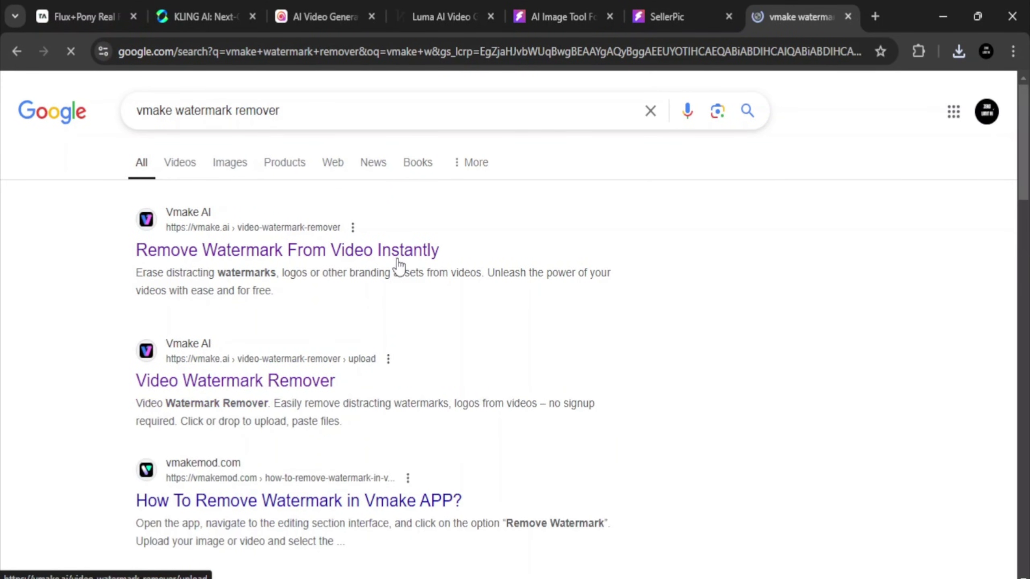
pyautogui.click(358, 255)
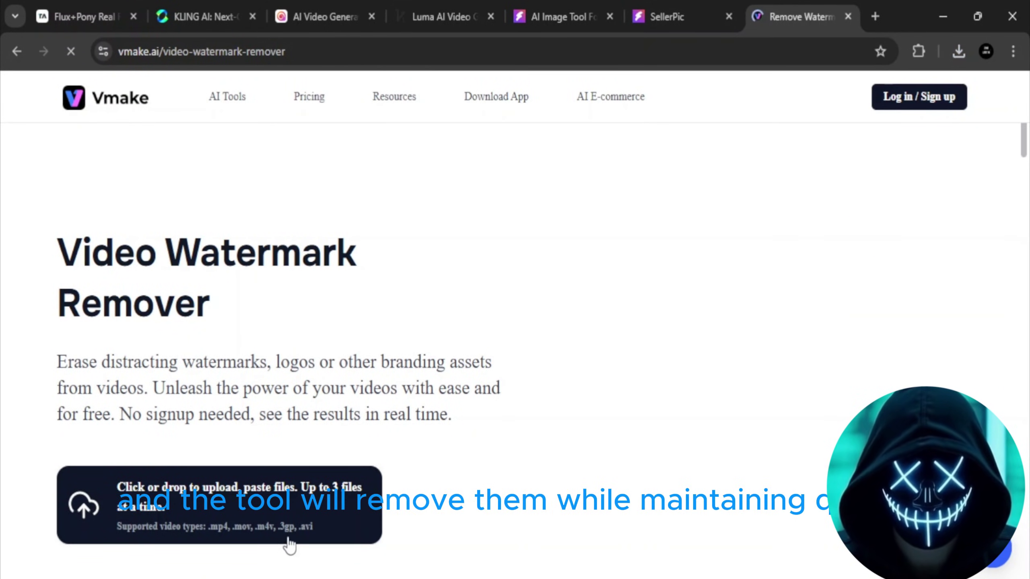
pyautogui.click(271, 521)
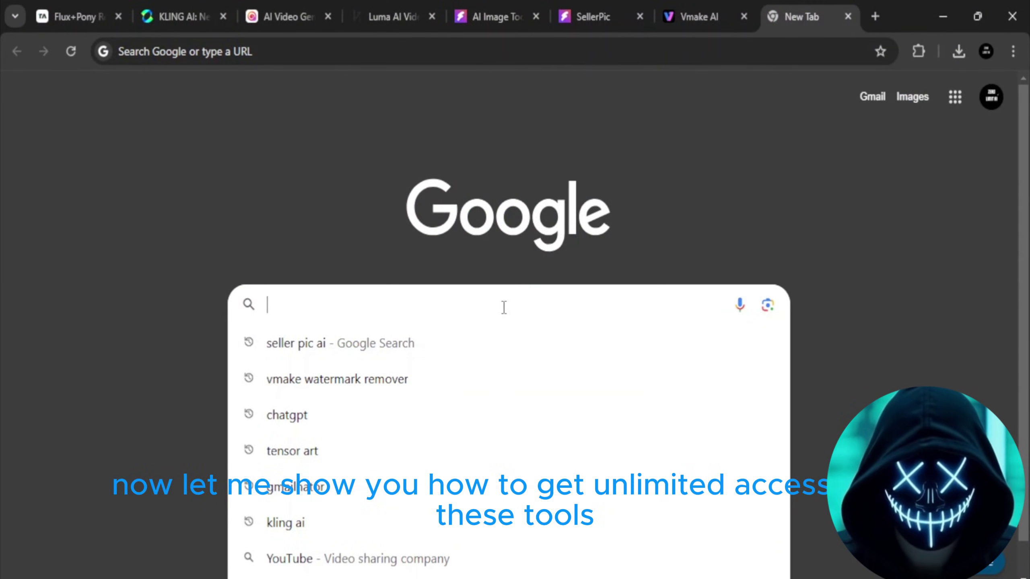
pyautogui.write('gmail')
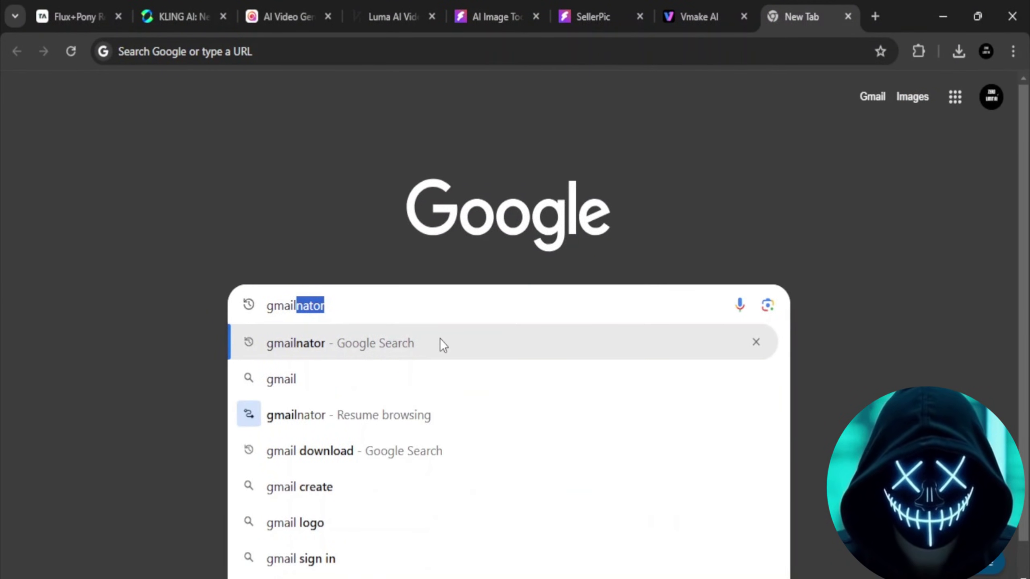
# Look up gmailnator for a temporary Gmail inbox, then return to the Vmake watermark remover
pyautogui.click(440, 343)
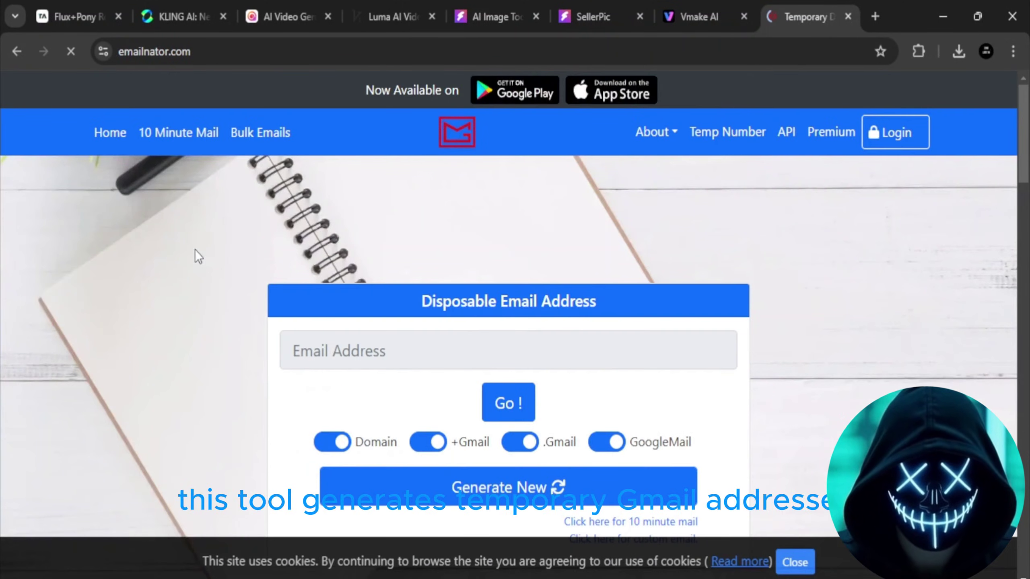
pyautogui.scroll(-2, 595, 352)
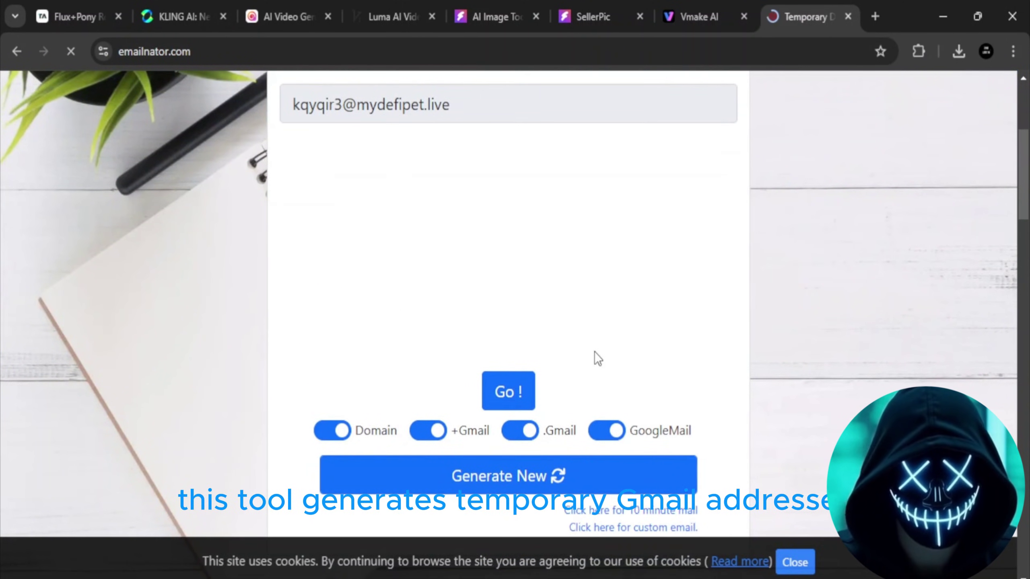
pyautogui.scroll(-1, 594, 352)
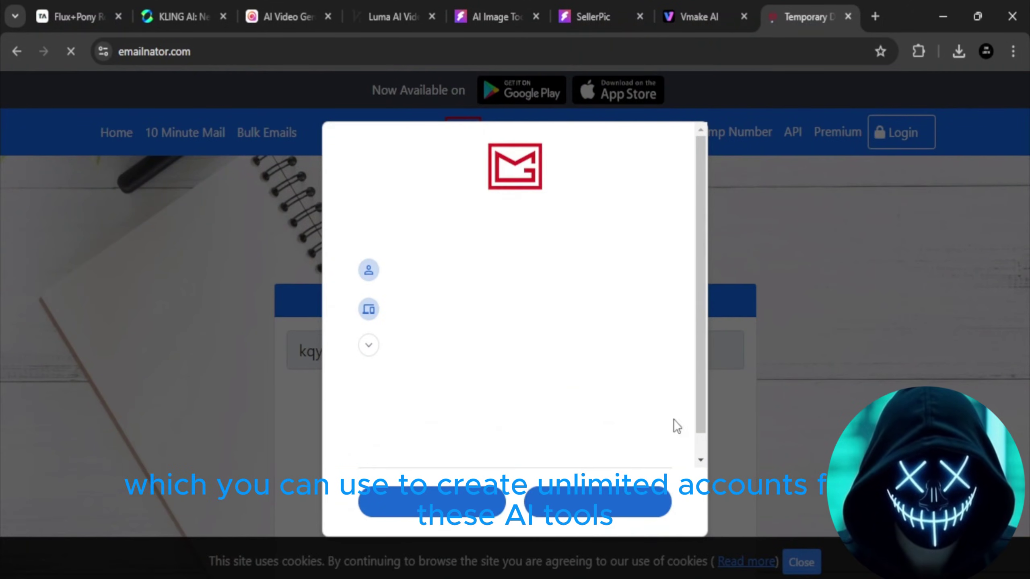
pyautogui.scroll(-2, 565, 387)
pyautogui.scroll(-4, 564, 386)
pyautogui.scroll(3, 564, 386)
pyautogui.scroll(2, 583, 314)
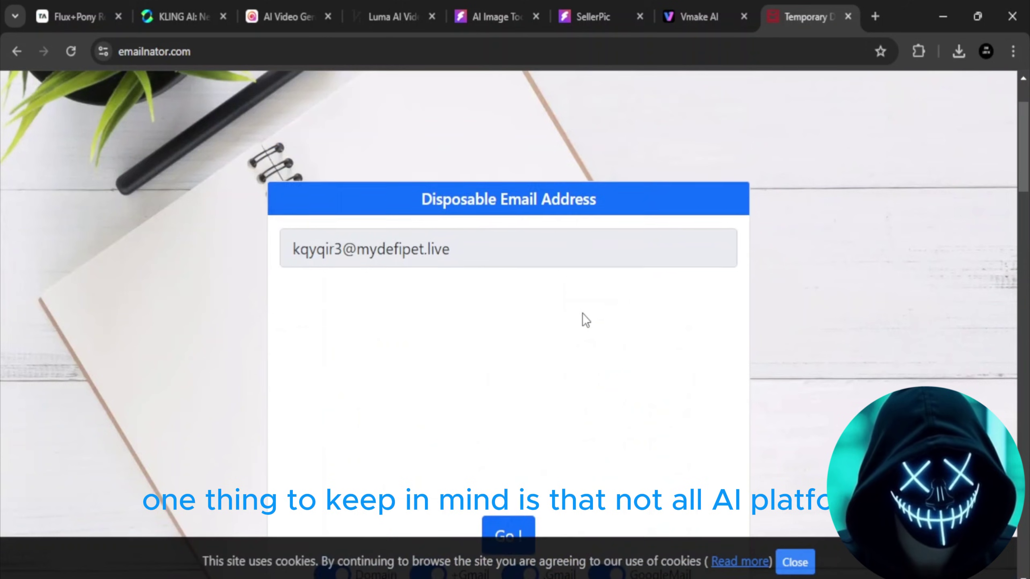
pyautogui.scroll(-1, 517, 341)
pyautogui.scroll(-1, 528, 319)
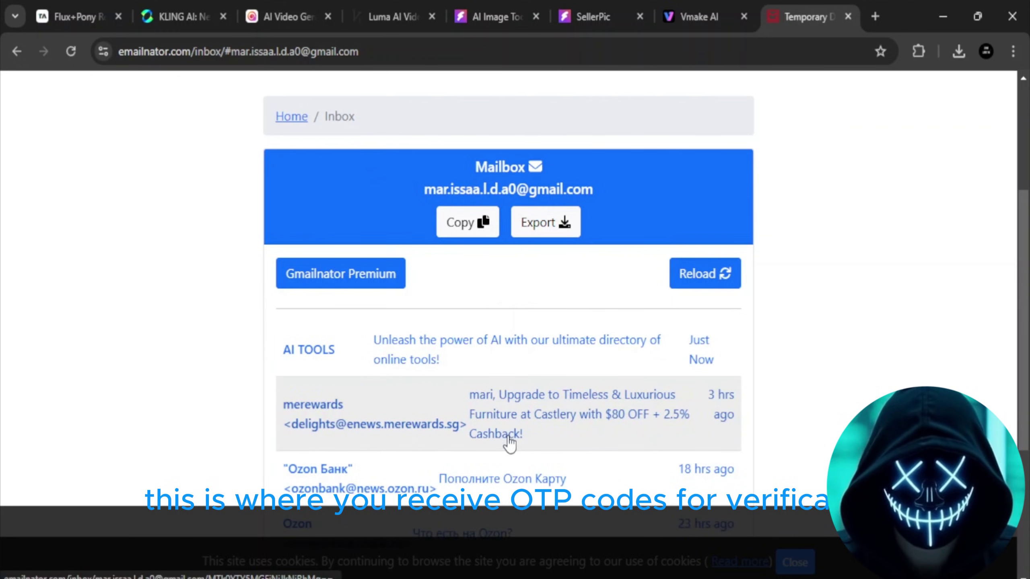
pyautogui.scroll(-2, 508, 443)
pyautogui.scroll(3, 506, 437)
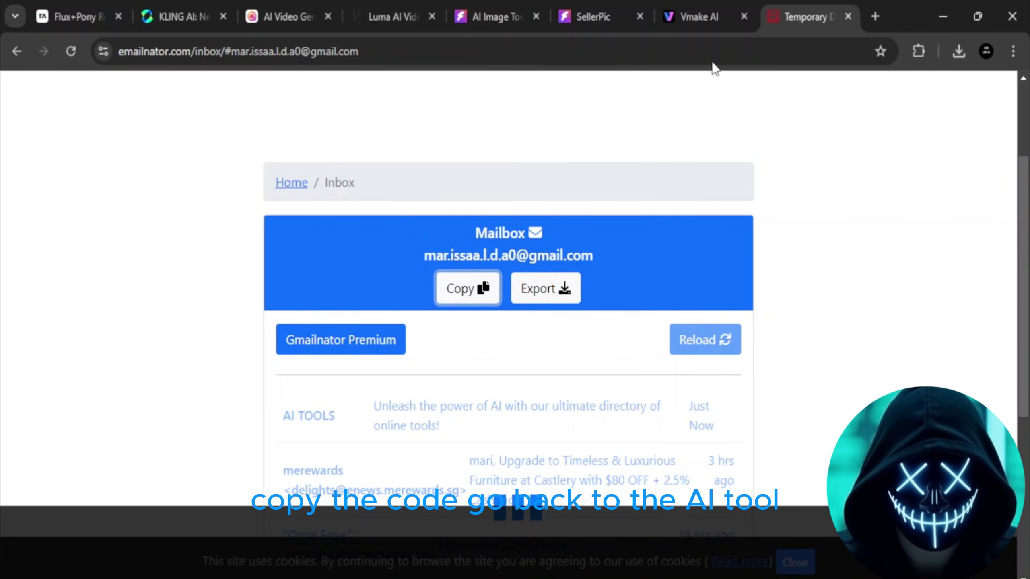
pyautogui.click(699, 19)
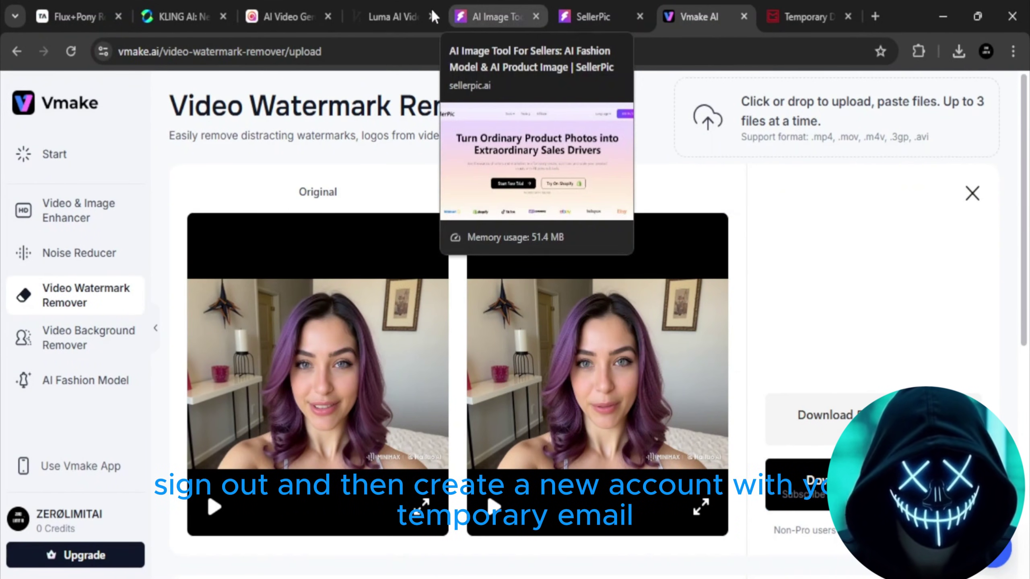
# Sign out of Vidful.ai and bring up the sign-in form with the Email field ready
pyautogui.click(394, 17)
pyautogui.moveTo(985, 100)
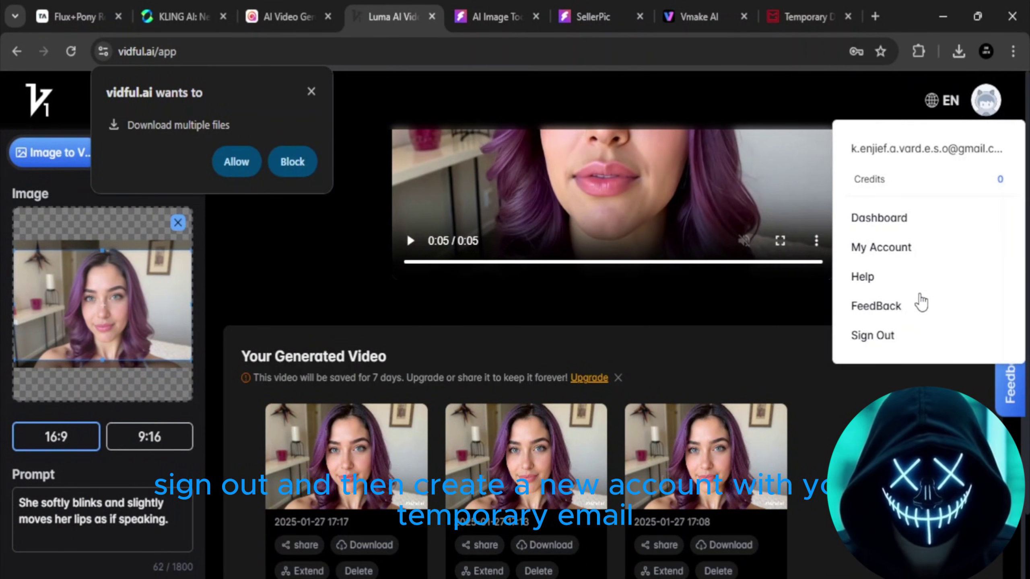
pyautogui.click(860, 335)
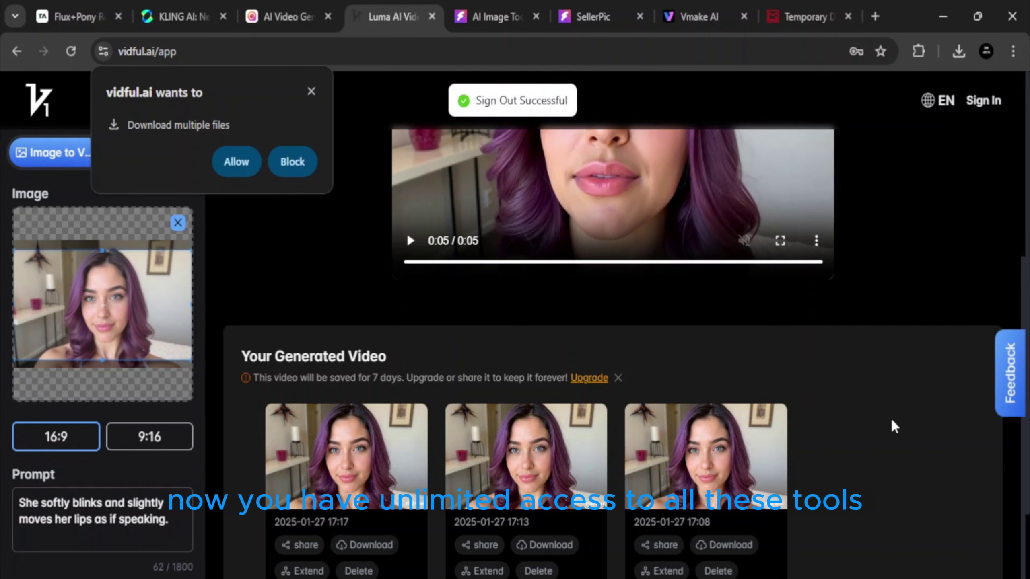
pyautogui.click(992, 109)
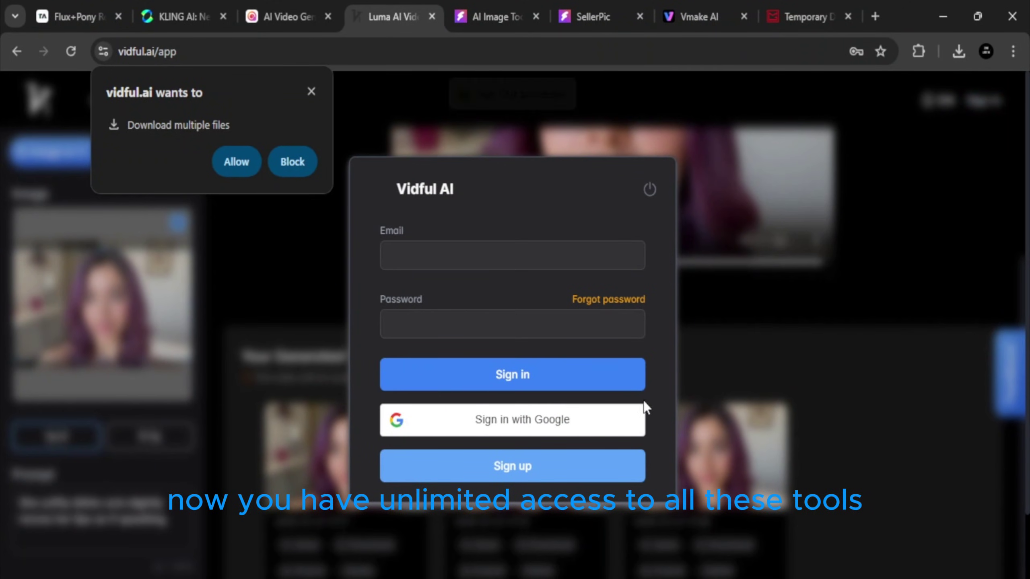
pyautogui.click(467, 251)
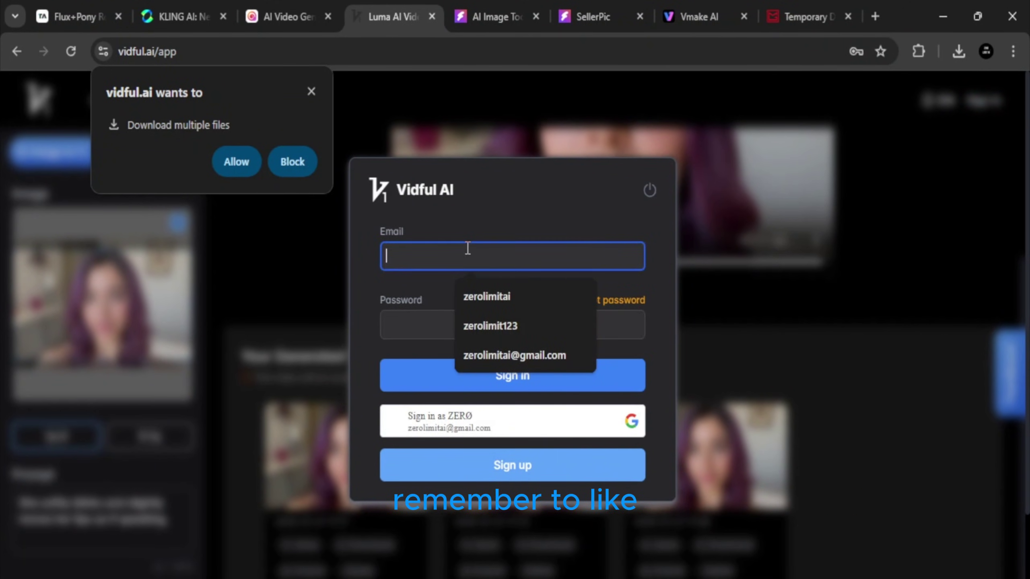